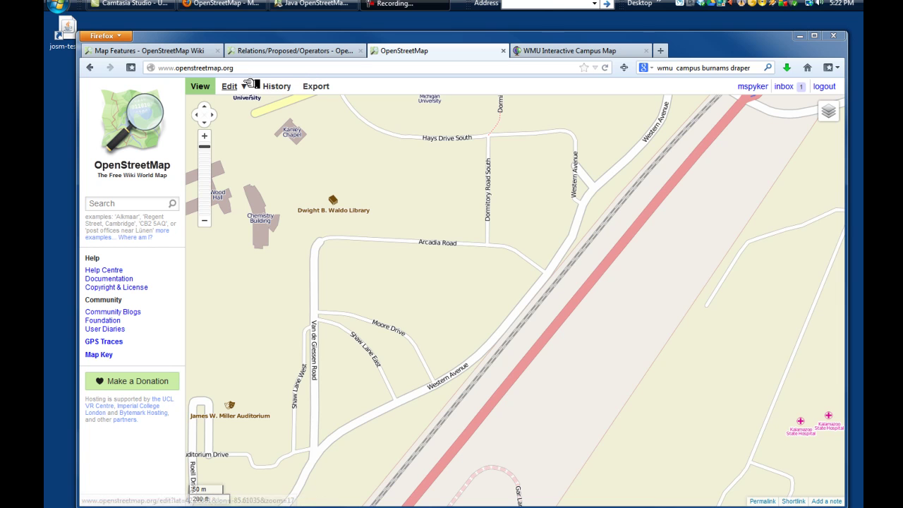
Launch the JOSM editor (version 5836) from the OpenStreetMap website's Edit options.
left_click(251, 85)
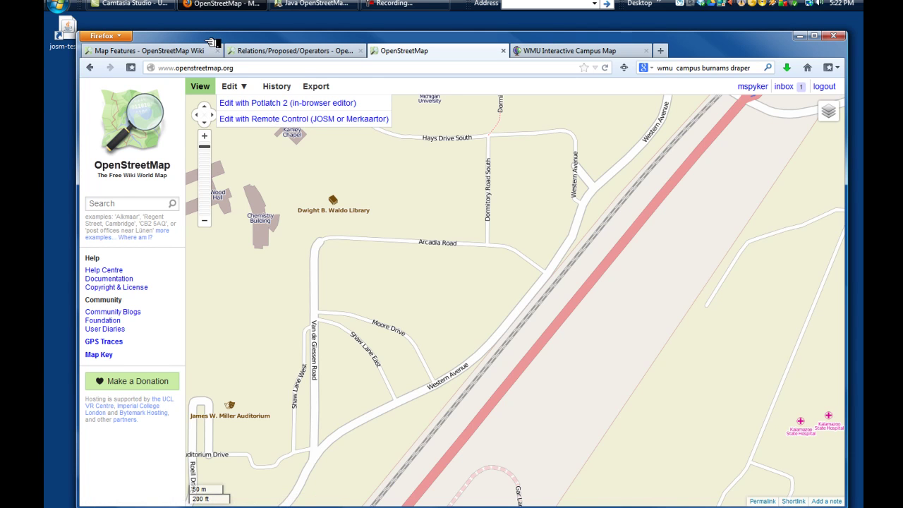
left_click_drag(214, 35, 215, 29)
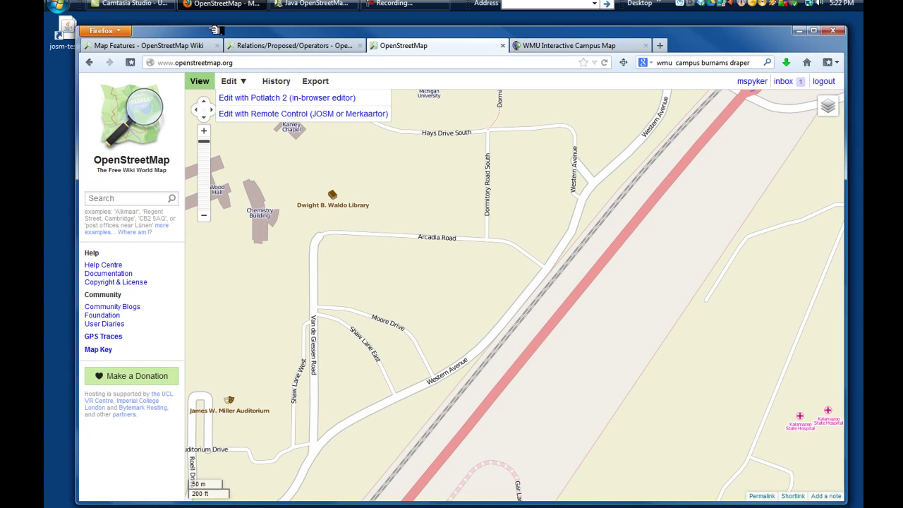
left_click(73, 27)
double_click(72, 27)
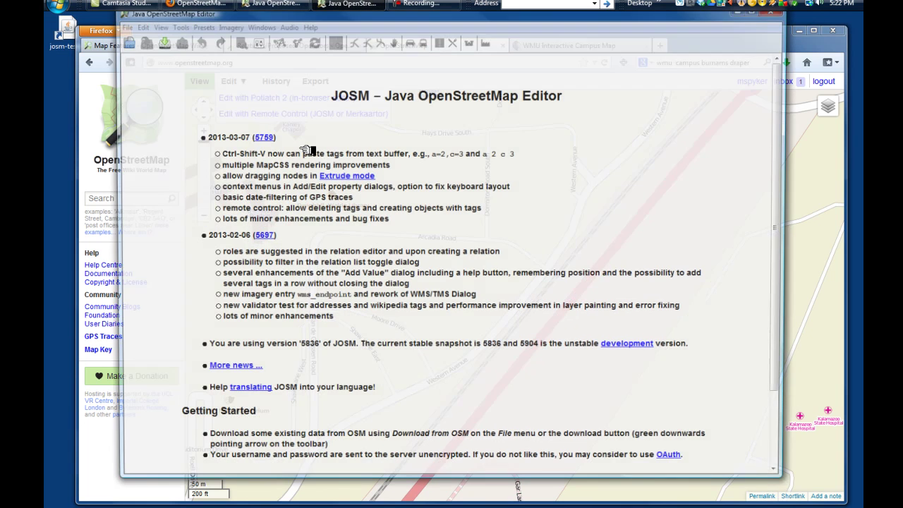
left_click(94, 105)
left_click(251, 82)
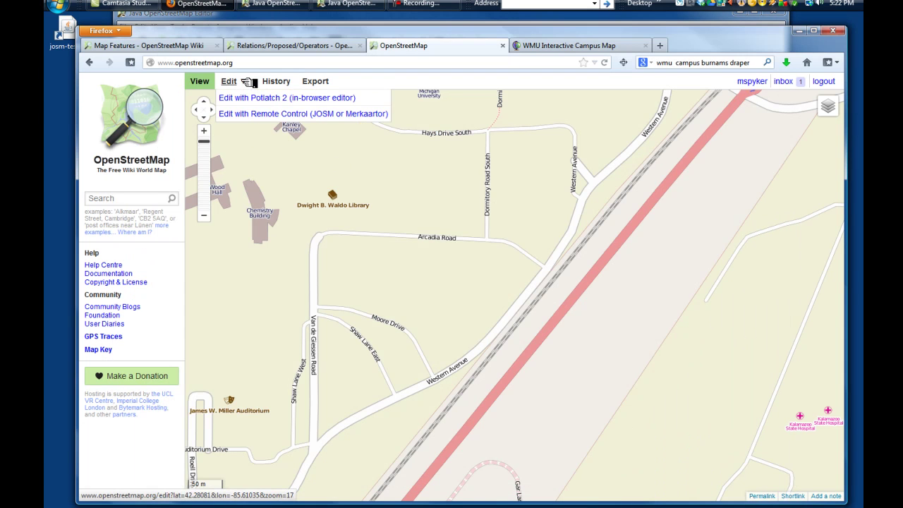
left_click(289, 115)
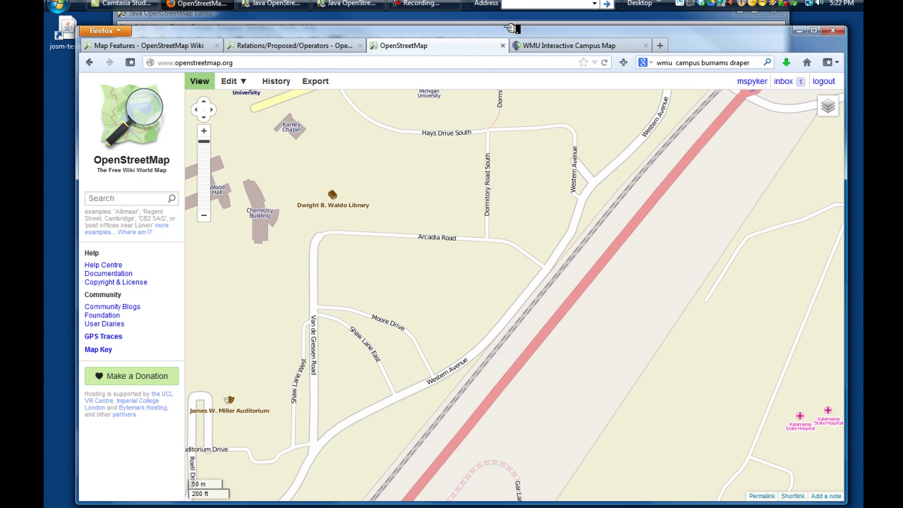
left_click_drag(522, 35, 517, 55)
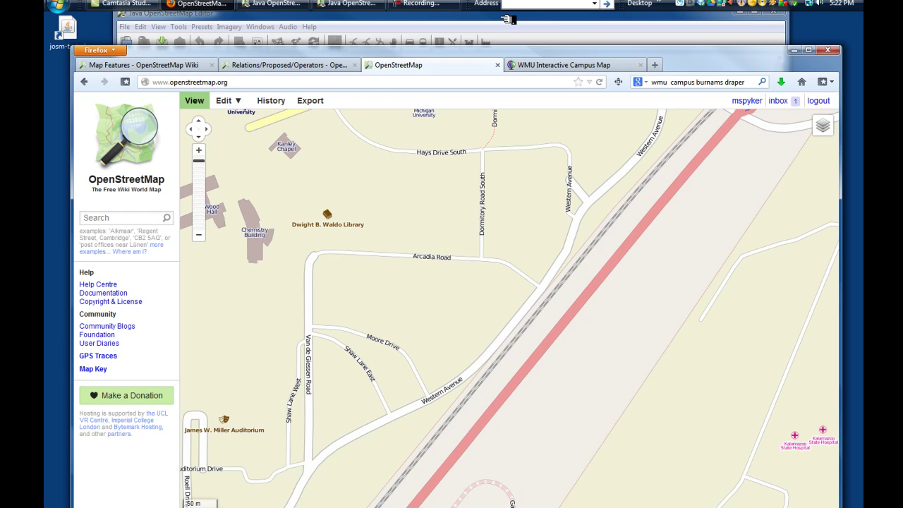
left_click(507, 19)
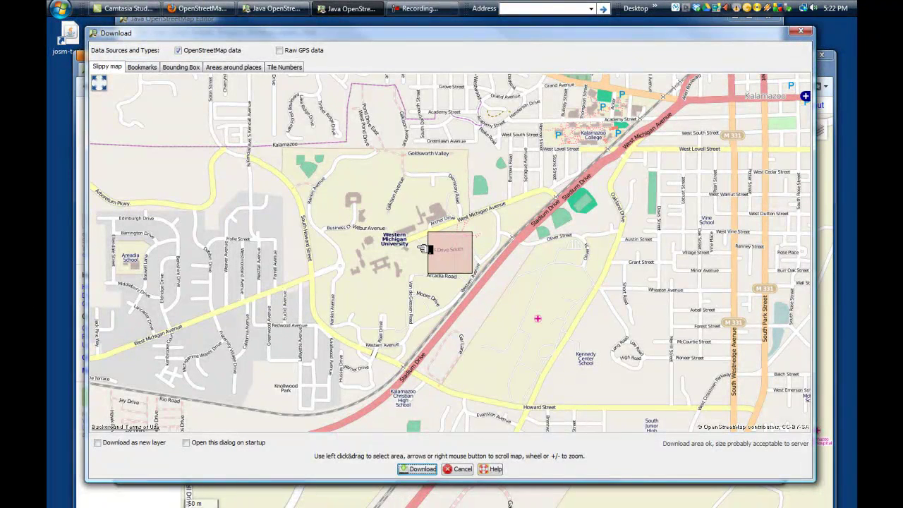
Download OSM data for a box drawn around Arcadia Road and Moore Drive.
left_click_drag(407, 254, 474, 321)
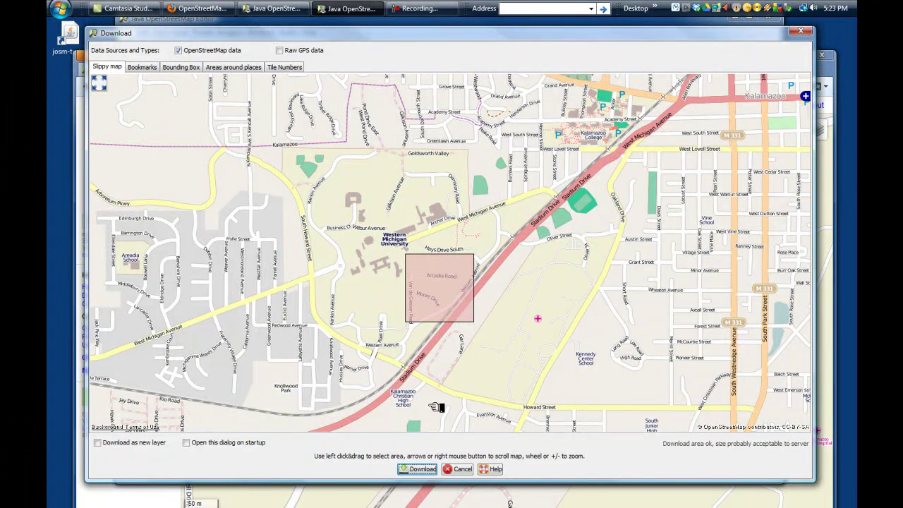
left_click(418, 469)
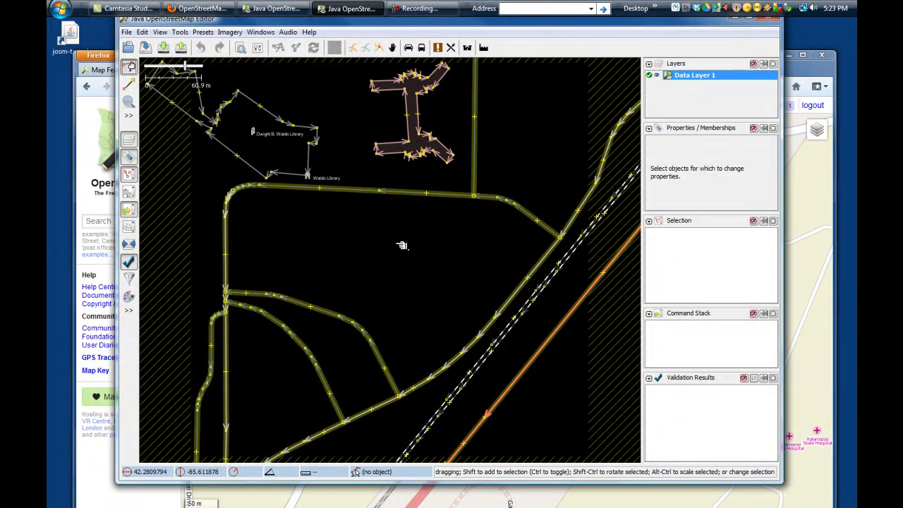
Add the Bing Sat imagery layer, zoom onto the T-shaped building, and switch to Draw nodes.
left_click(238, 32)
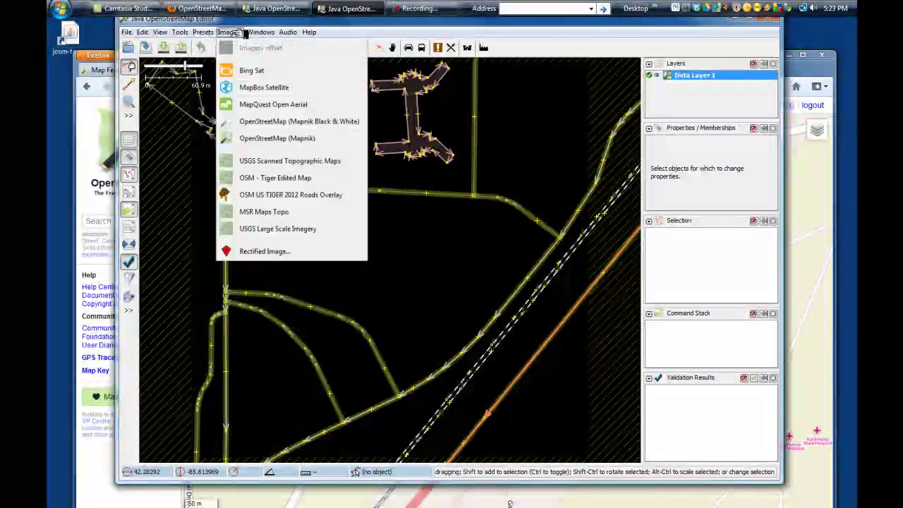
left_click(262, 70)
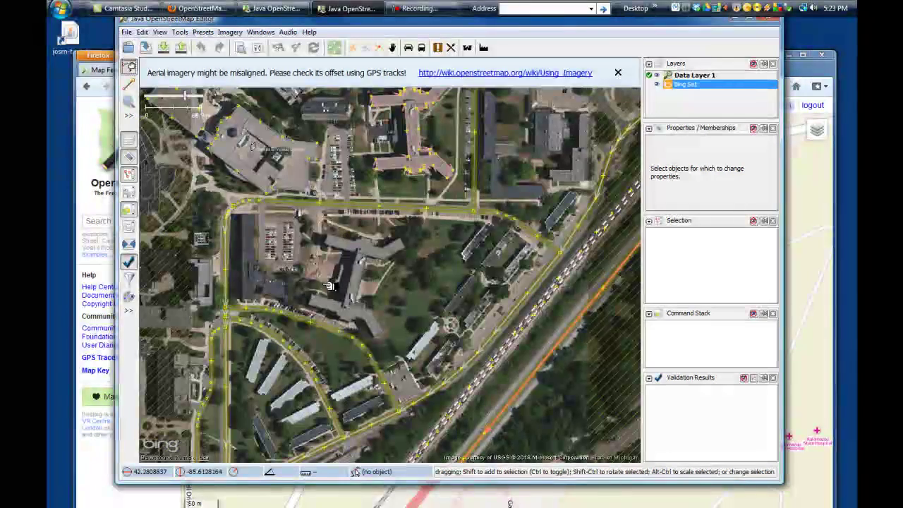
scroll(342, 273, "up", 1)
scroll(341, 272, "up", 2)
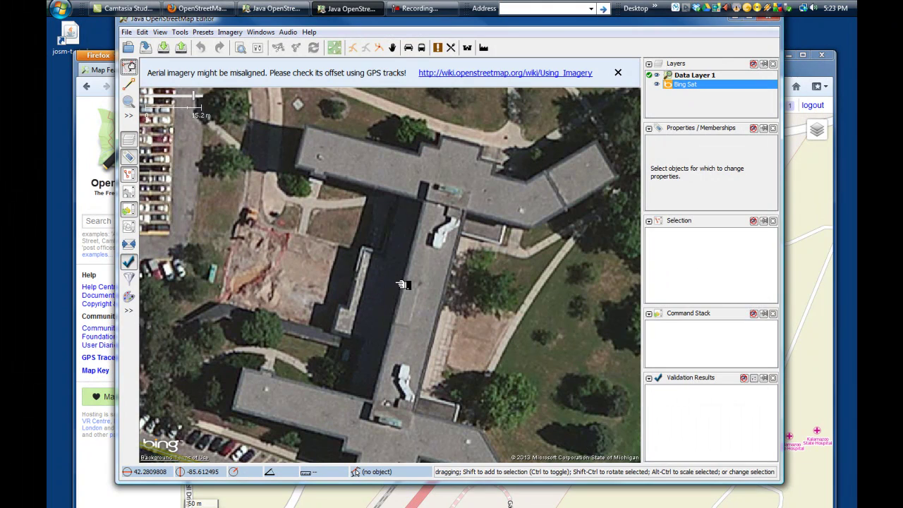
key("a")
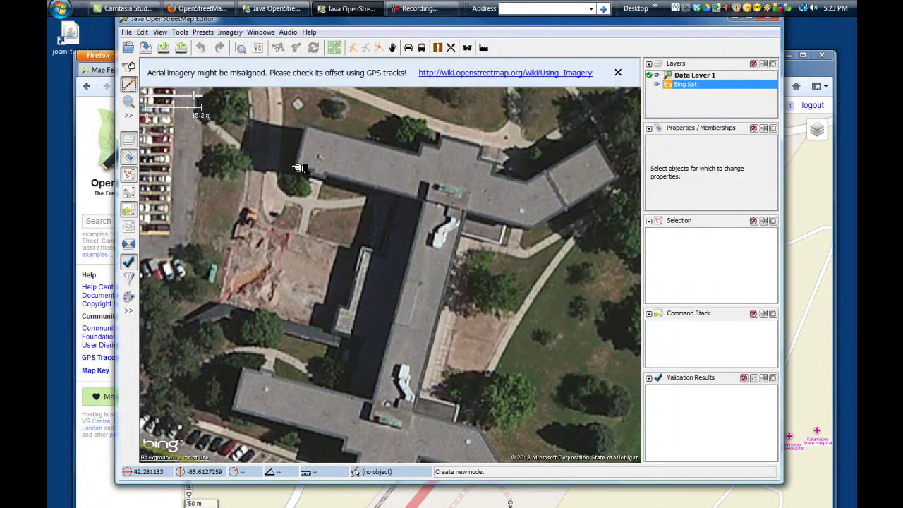
Trace the stepped north wing from the northwest corner to the east wing's southeast corner.
left_click(305, 126)
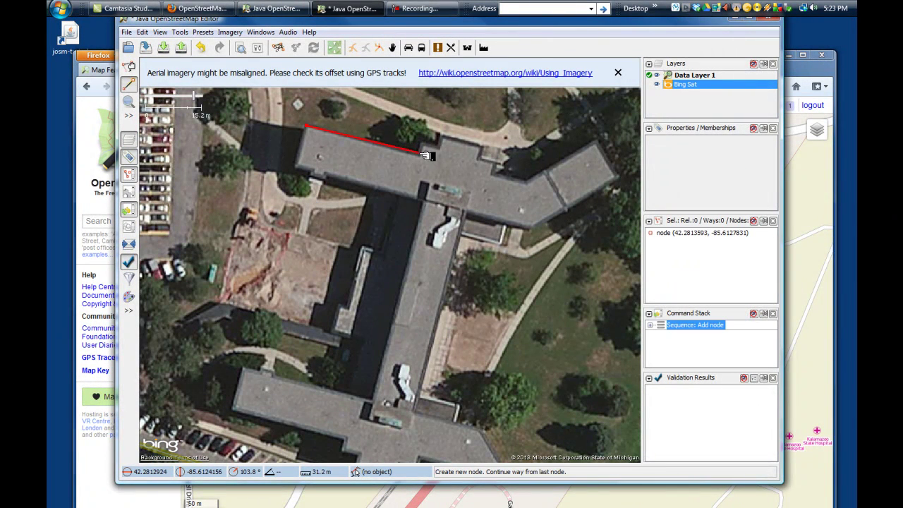
left_click(418, 154)
left_click(422, 145)
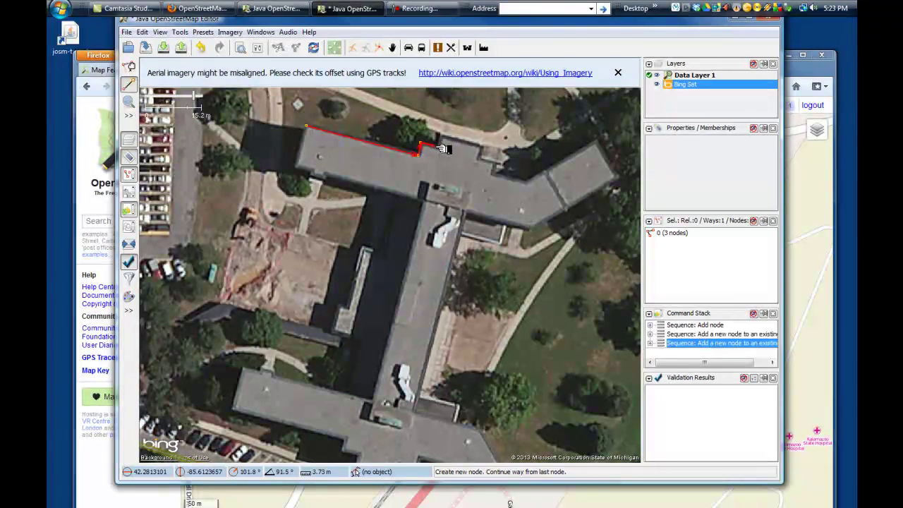
left_click(438, 141)
left_click(440, 134)
left_click(480, 144)
left_click(478, 157)
left_click(493, 162)
left_click(492, 173)
left_click(525, 182)
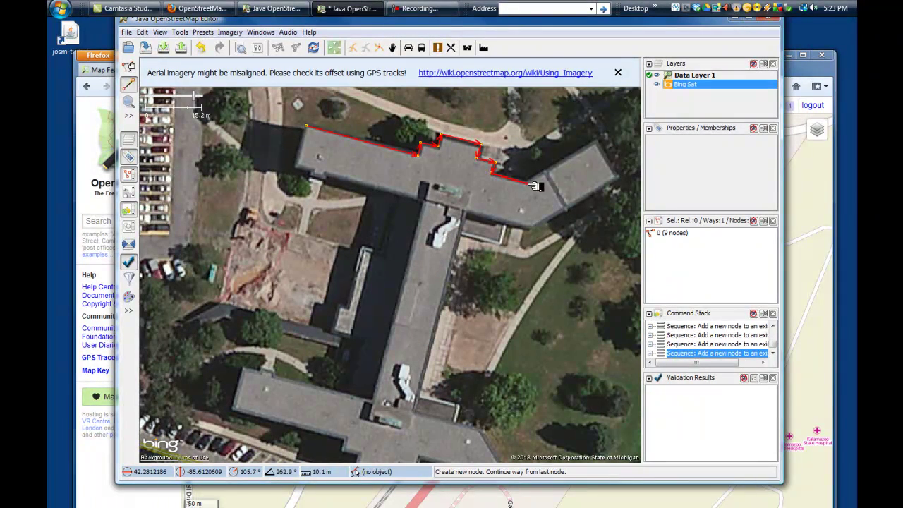
left_click(596, 143)
left_click(617, 177)
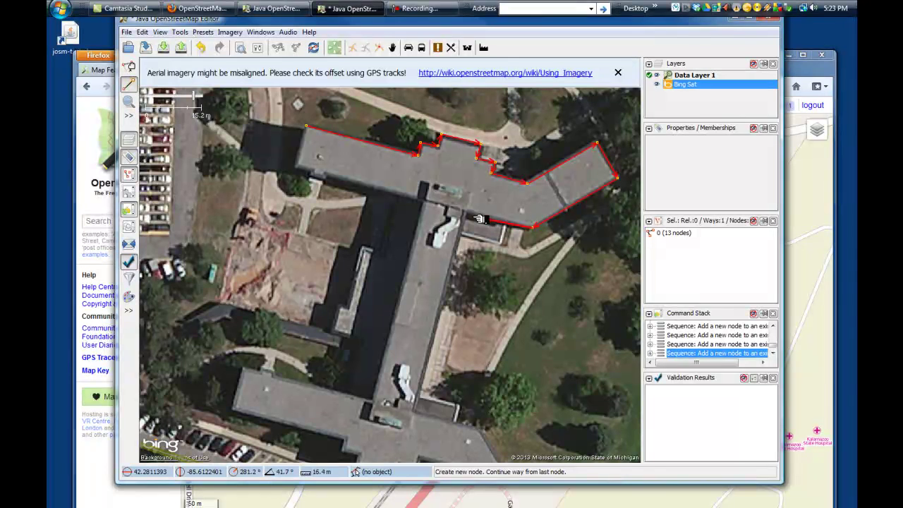
Continue the outline down the central block's east wall to the building's lower corner.
left_click(506, 223)
left_click(503, 242)
left_click(463, 235)
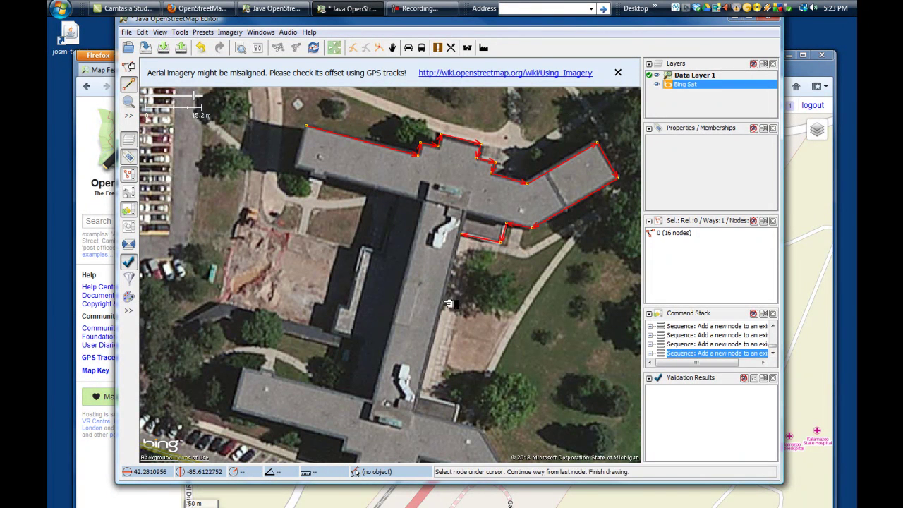
left_click(422, 398)
left_click(457, 407)
left_click(460, 424)
left_click(487, 428)
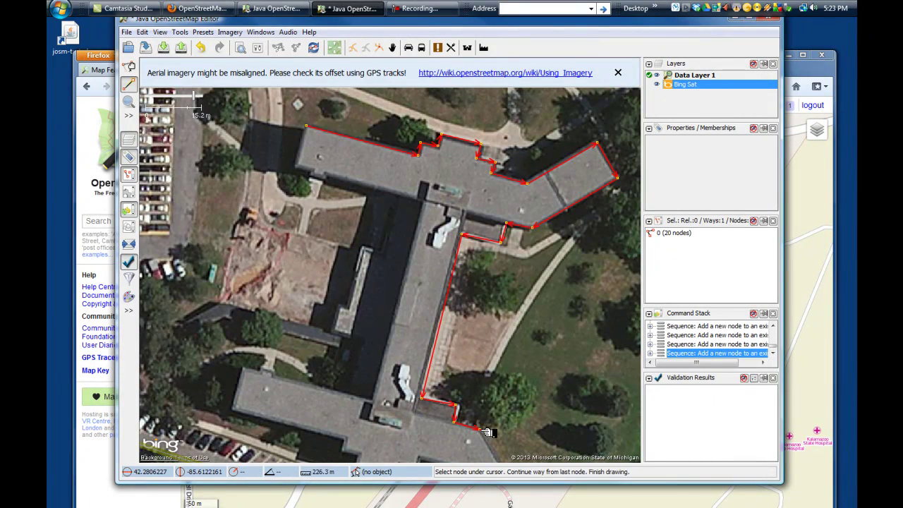
scroll(485, 428, "down", 2)
scroll(487, 428, "down", 3)
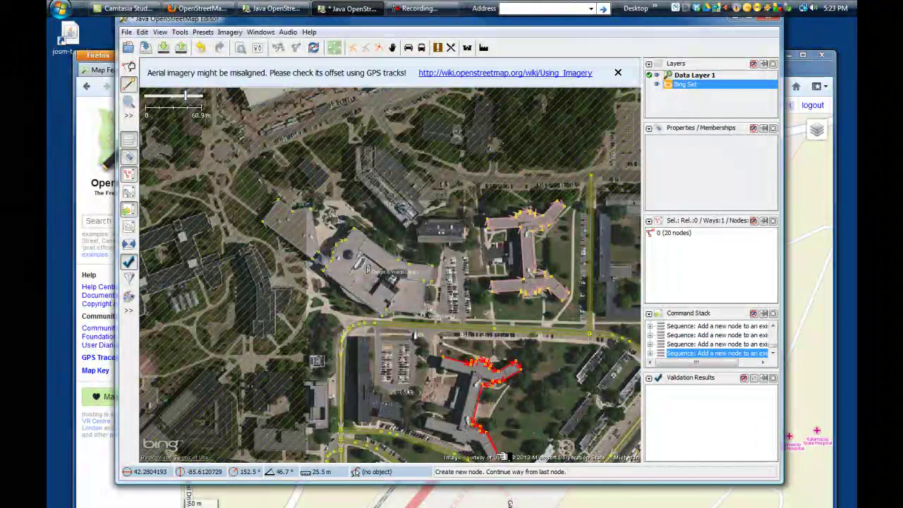
left_click(496, 455)
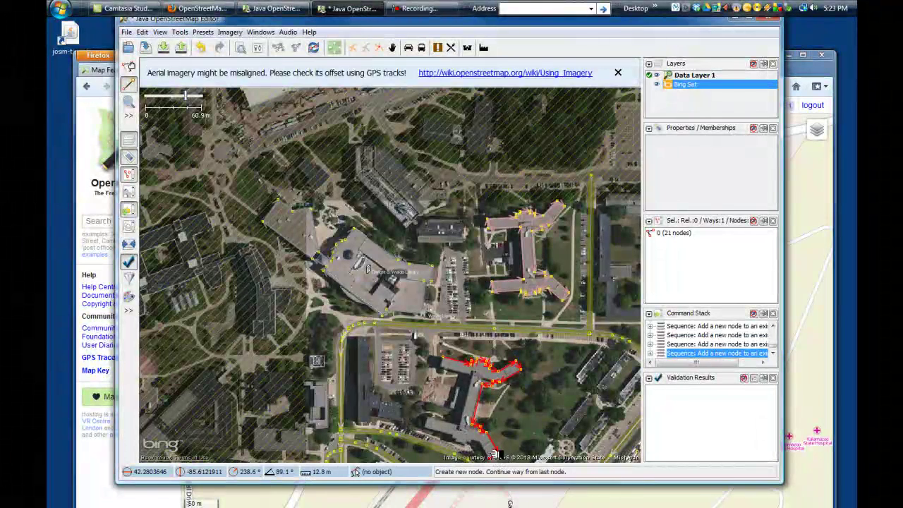
left_click(491, 450)
left_click(483, 442)
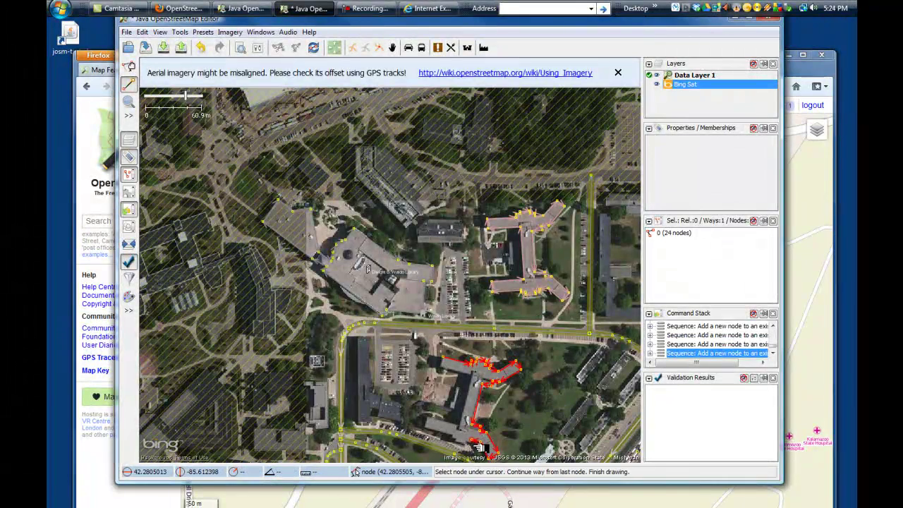
left_click(476, 448)
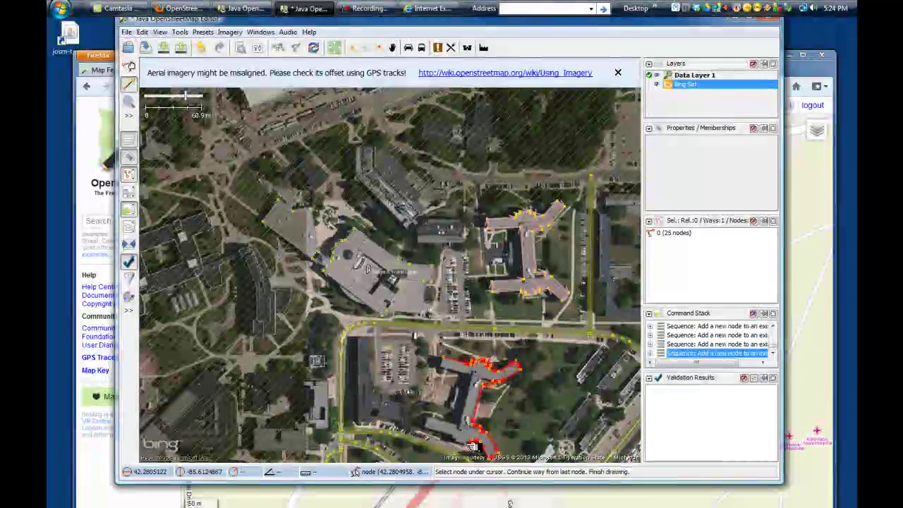
Trace the south wing's corners back toward the upper left.
scroll(474, 447, "up", 4)
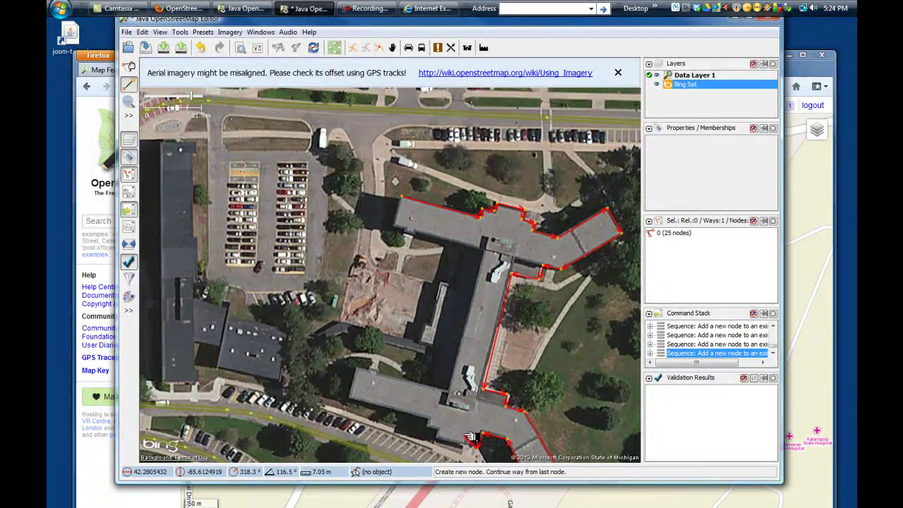
left_click(471, 441)
left_click(459, 443)
left_click(442, 437)
left_click(436, 432)
left_click(431, 425)
left_click(432, 424)
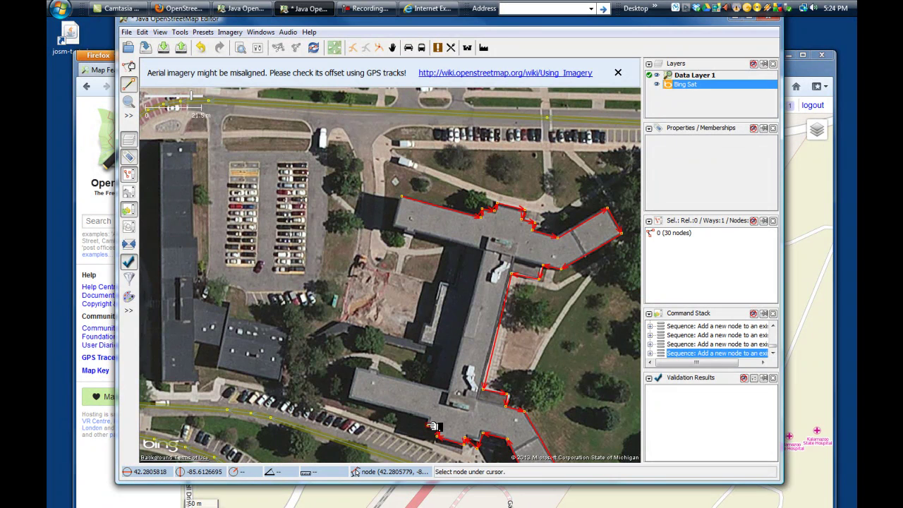
left_click(429, 421)
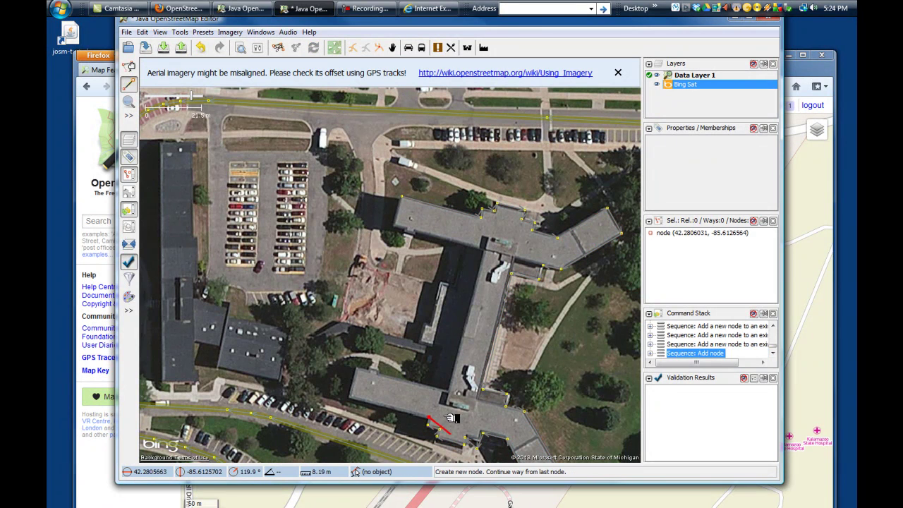
Delete the stray unconnected node left after drawing.
key("Escape")
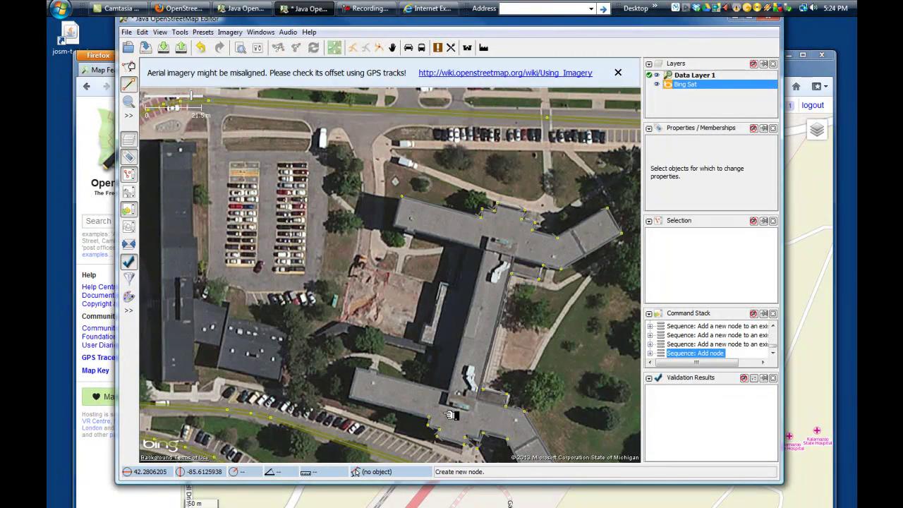
key("s")
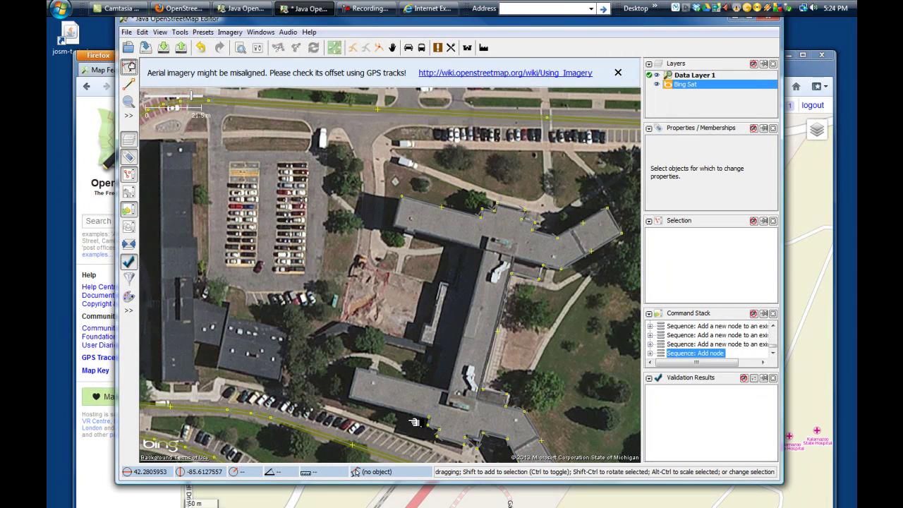
left_click(428, 416)
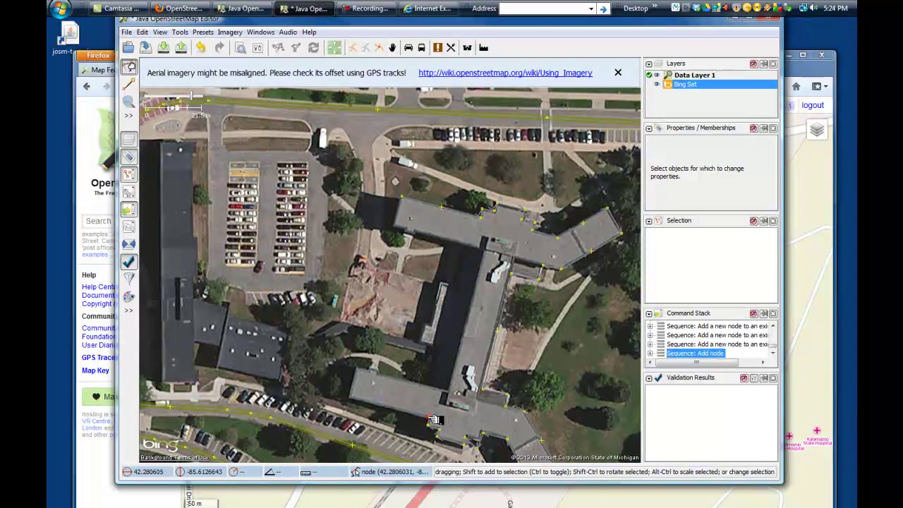
key("Delete")
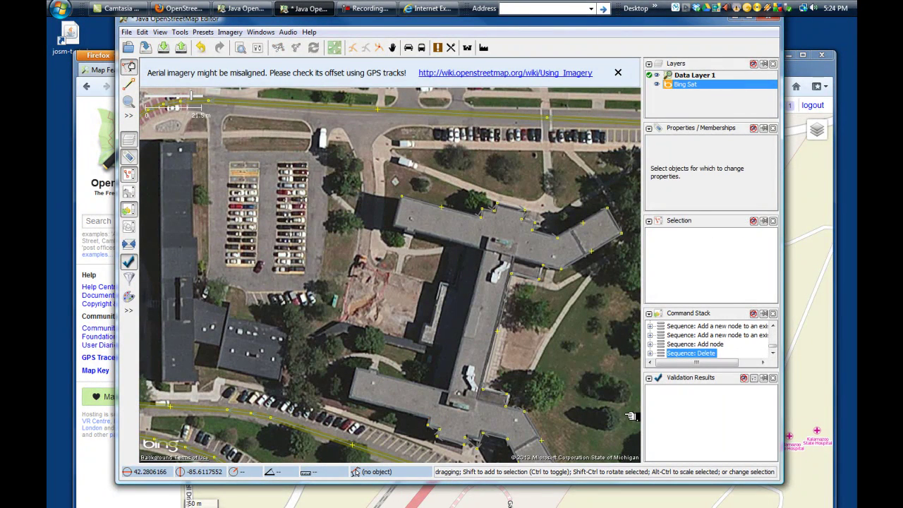
Extend the outline around the west side and close it on its first node.
key("a")
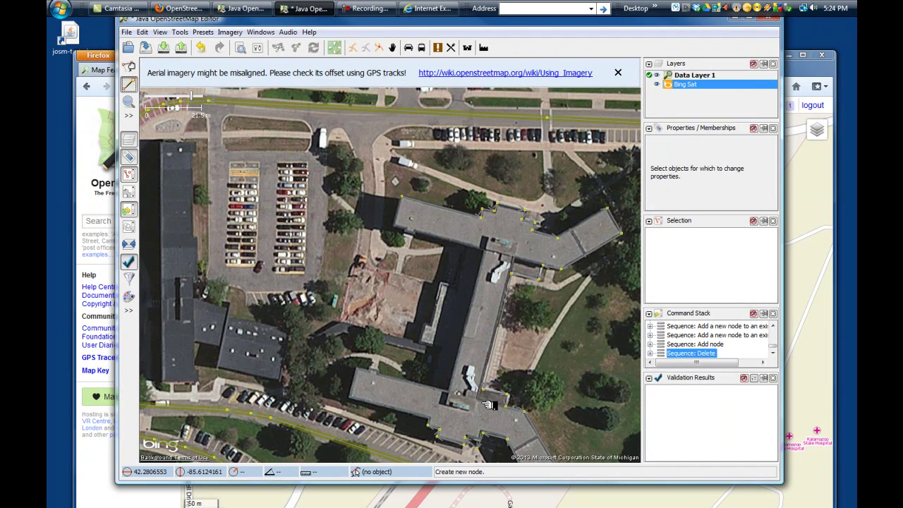
left_click(432, 427)
left_click(428, 419)
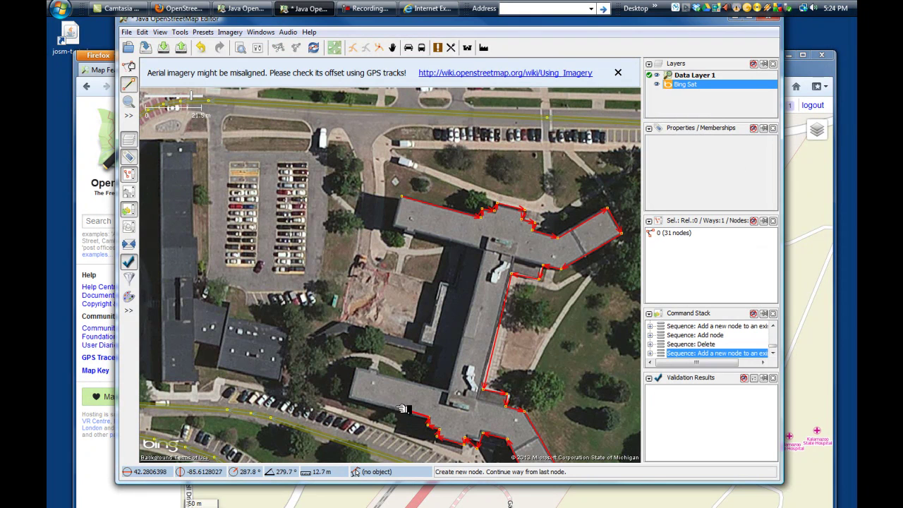
left_click(349, 396)
left_click(354, 371)
left_click(445, 391)
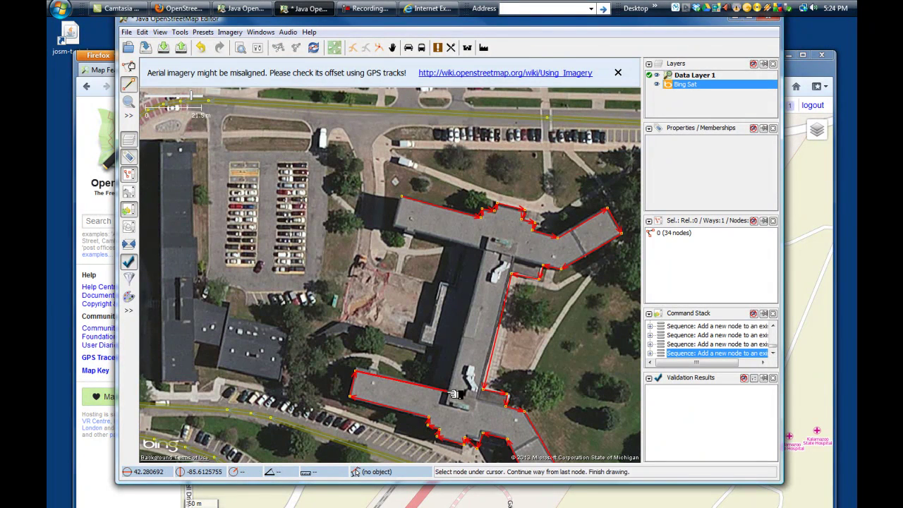
left_click(482, 248)
left_click(393, 224)
left_click(403, 199)
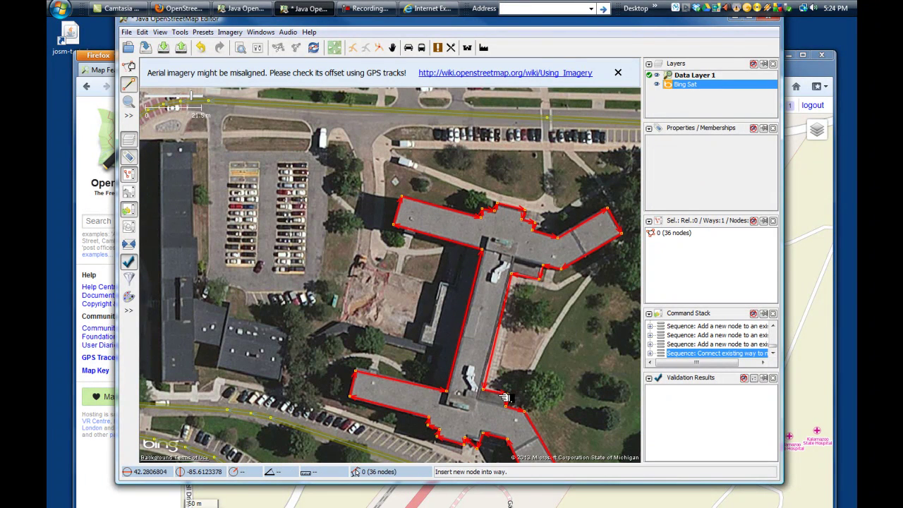
Undo an accidental drag of the outline and select the closed building way.
scroll(484, 428, "up", 1)
scroll(484, 428, "up", 1)
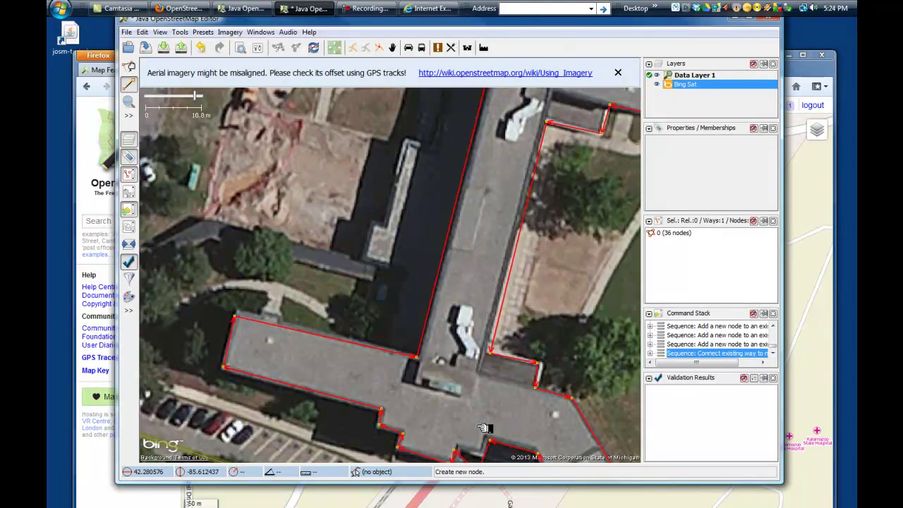
scroll(484, 427, "down", 1)
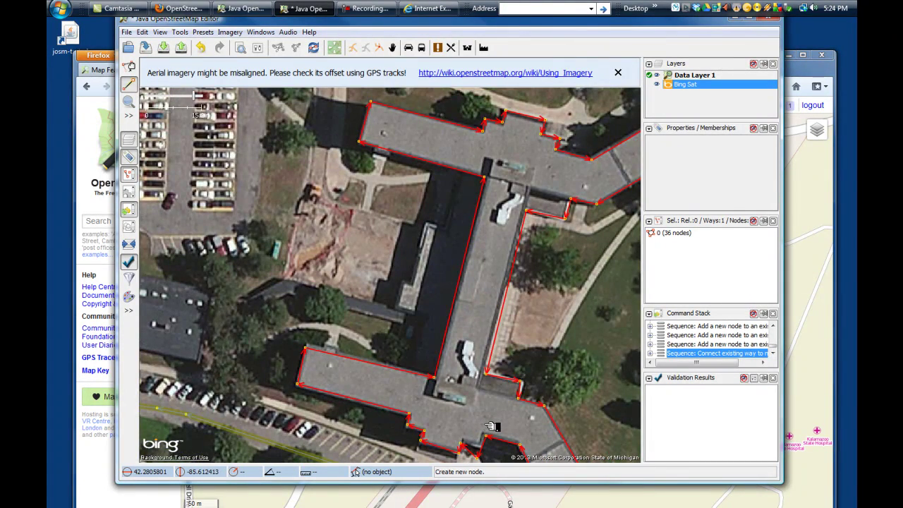
scroll(491, 426, "up", 1)
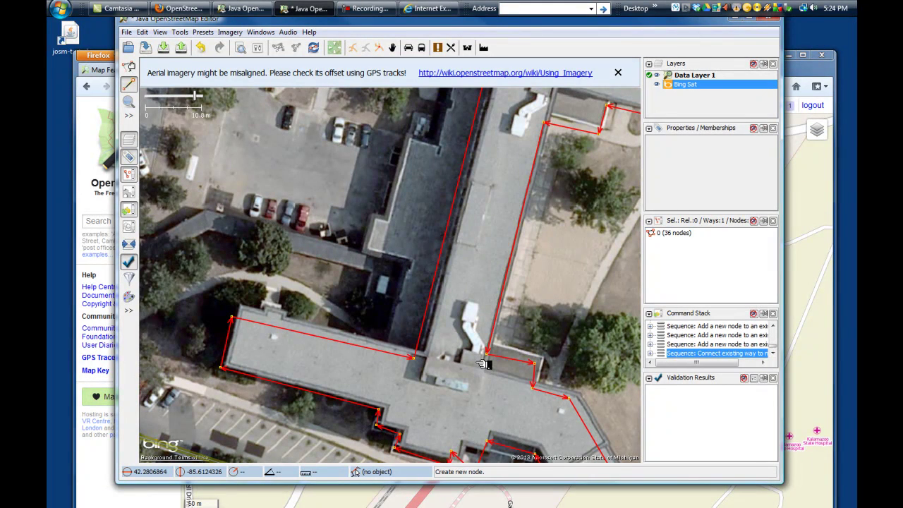
scroll(482, 364, "down", 1)
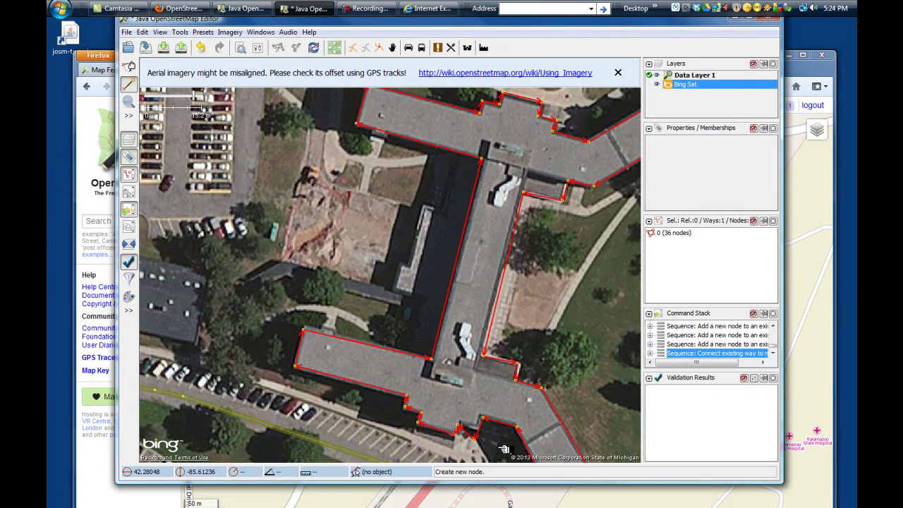
key("s")
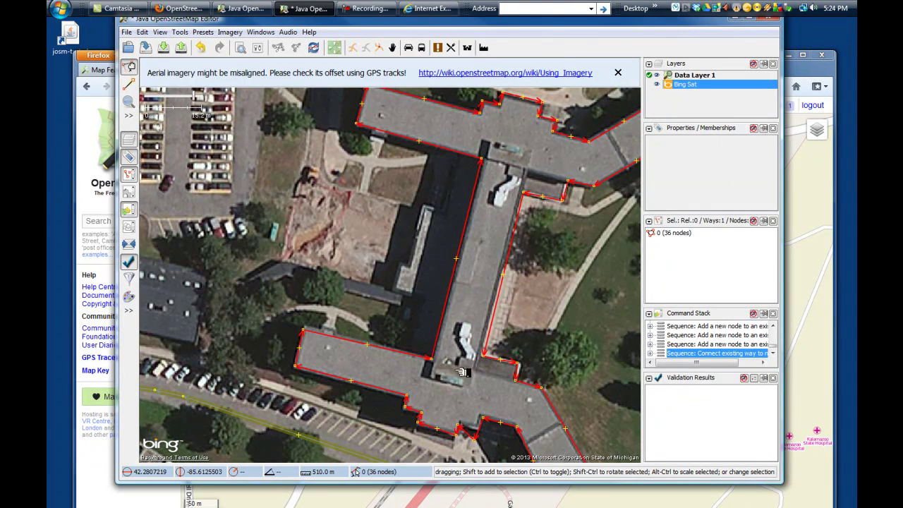
left_click_drag(482, 439, 493, 414)
left_click(488, 273)
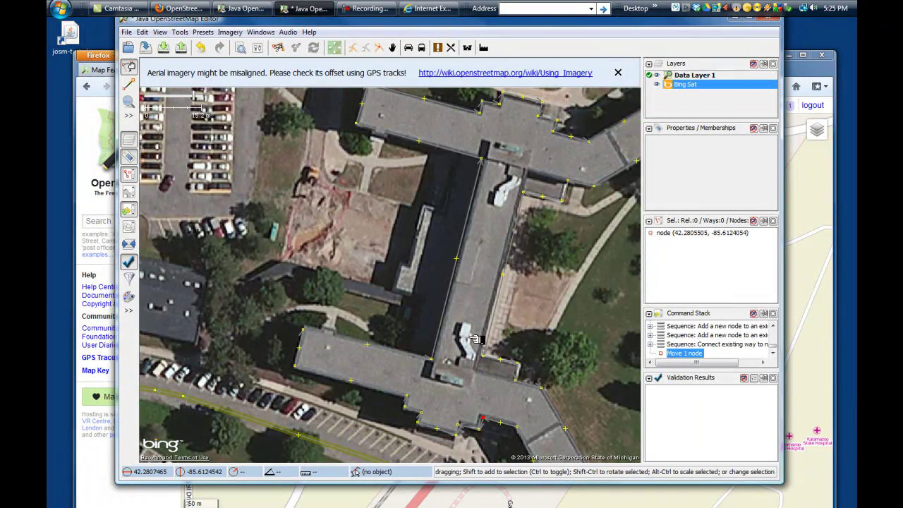
scroll(474, 343, "down", 1)
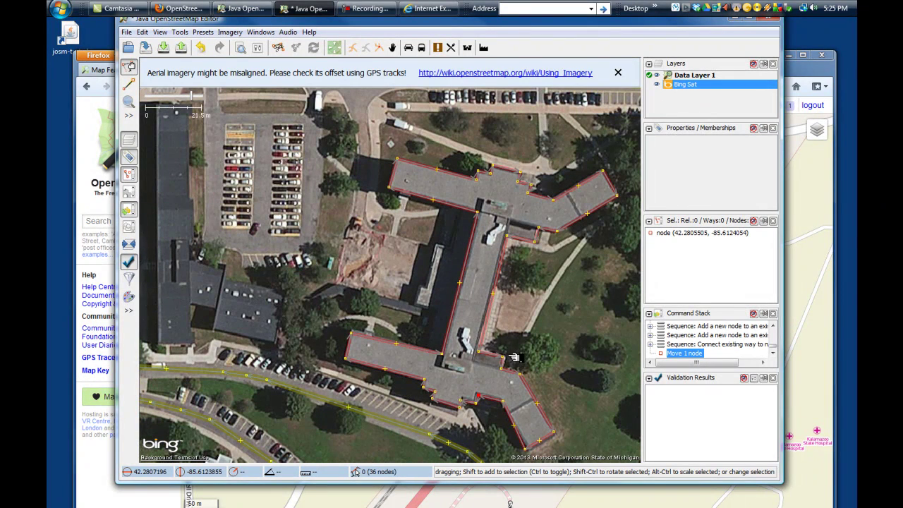
left_click(477, 311)
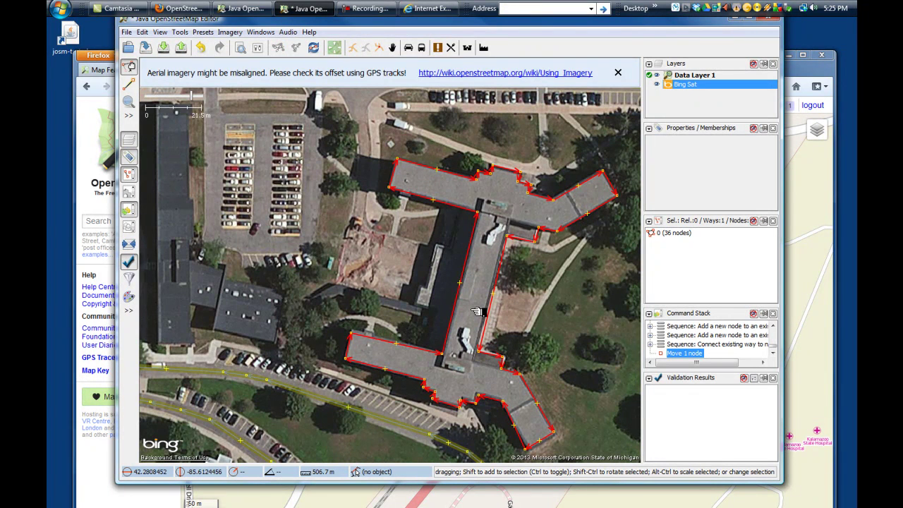
key("q")
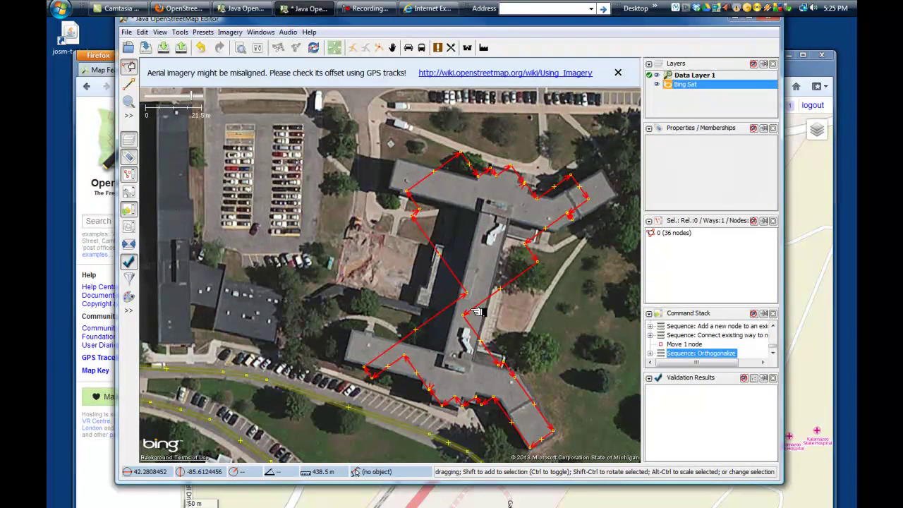
key("ctrl+z")
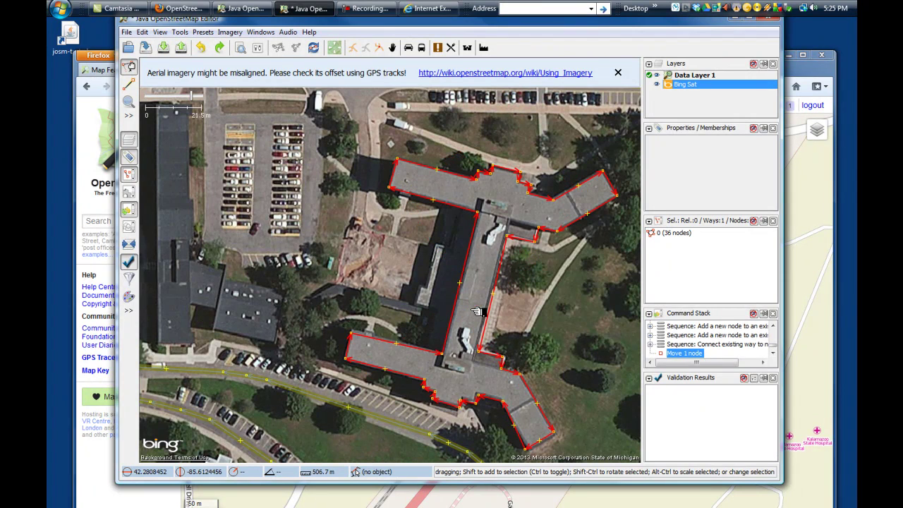
scroll(464, 404, "up", 1)
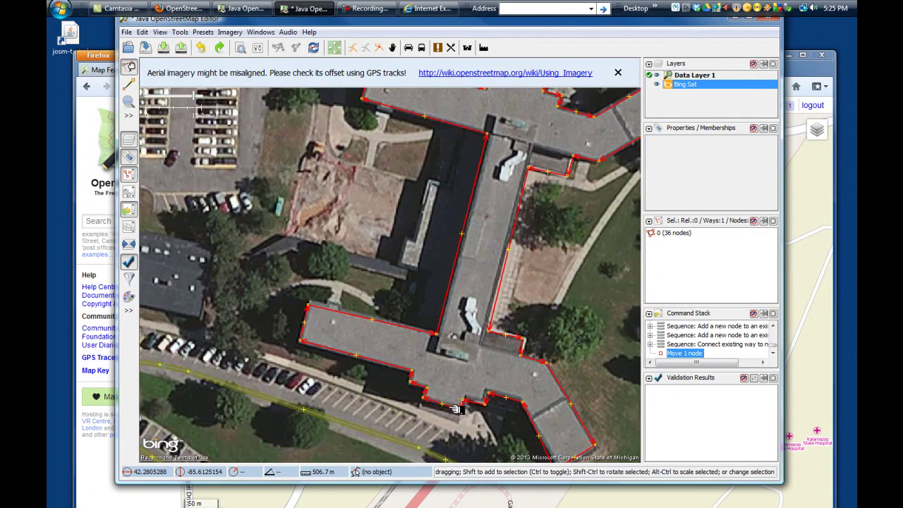
scroll(424, 427, "up", 1)
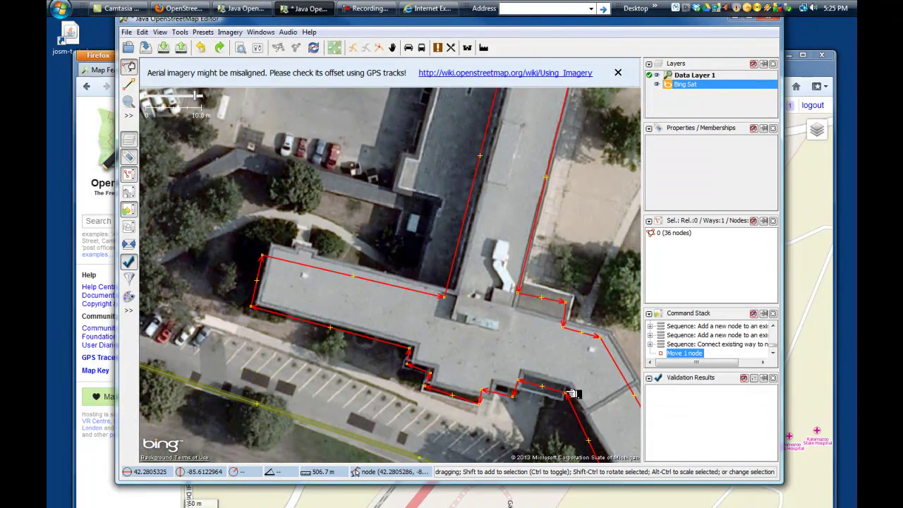
scroll(528, 400, "down", 2)
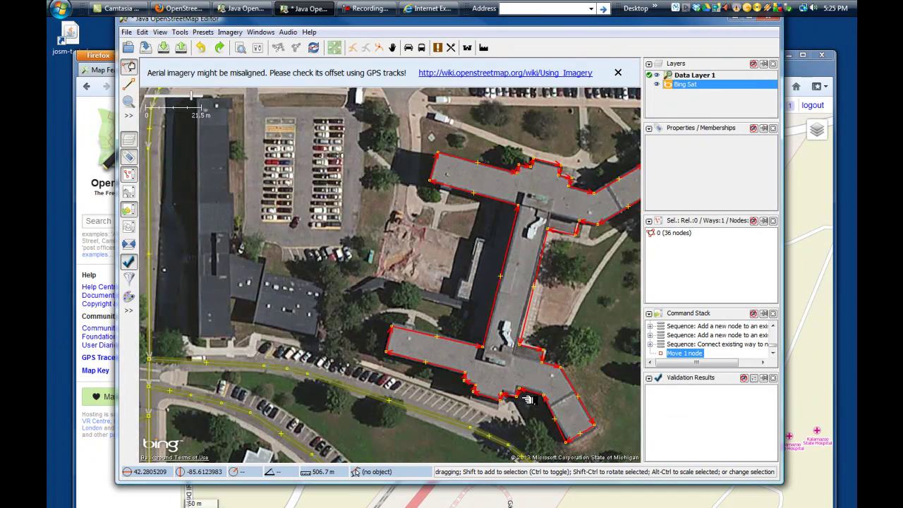
scroll(530, 397, "down", 1)
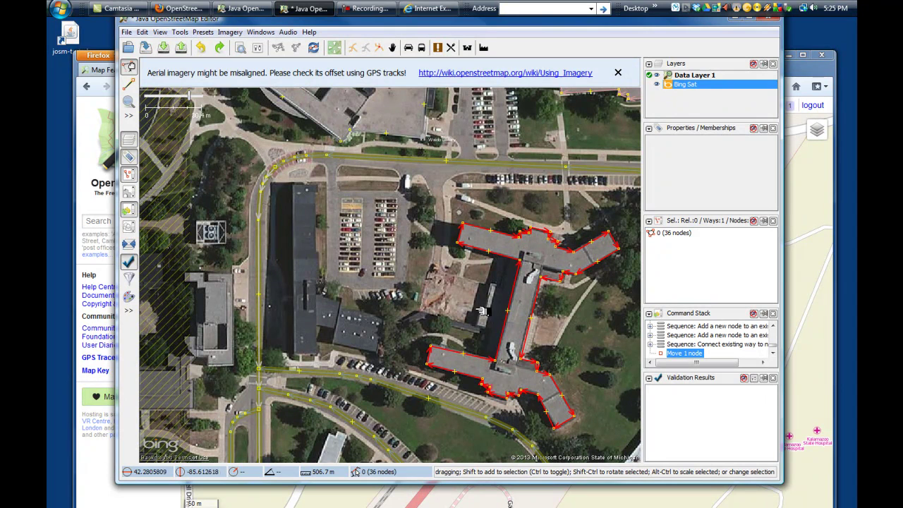
mouse_move(681, 162)
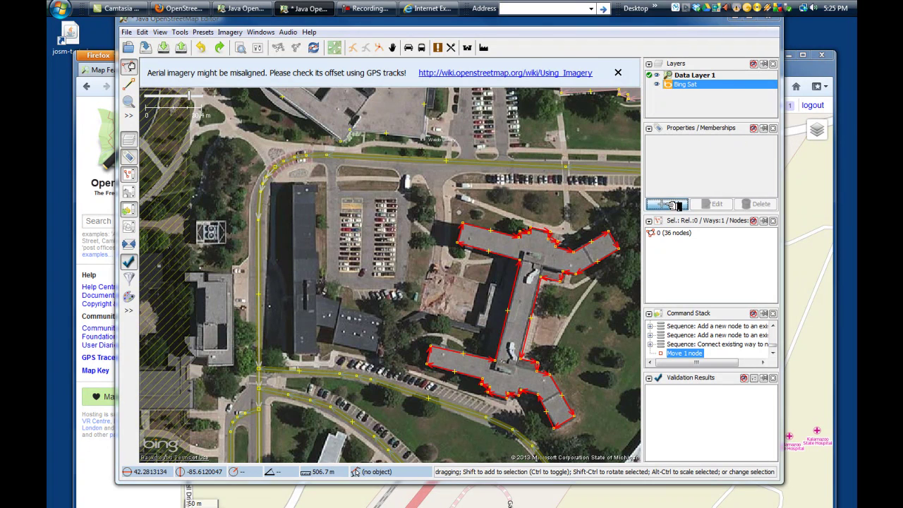
Add the tag building=university to the outline, then bring Firefox's OpenStreetMap page forward.
left_click(670, 205)
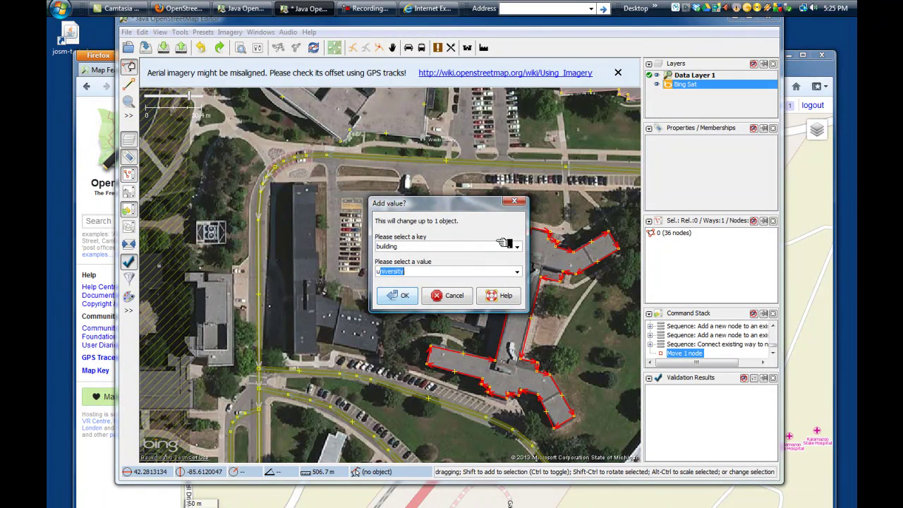
key("Tab")
key("Return")
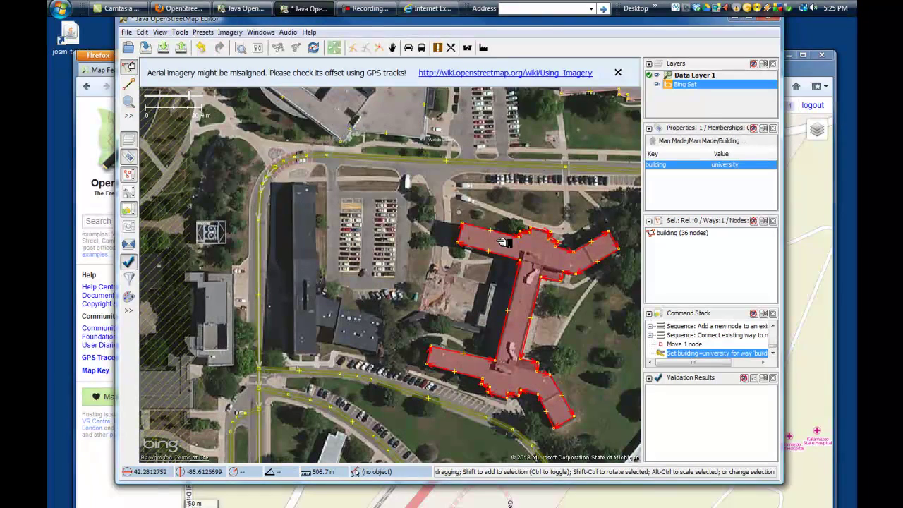
left_click(91, 125)
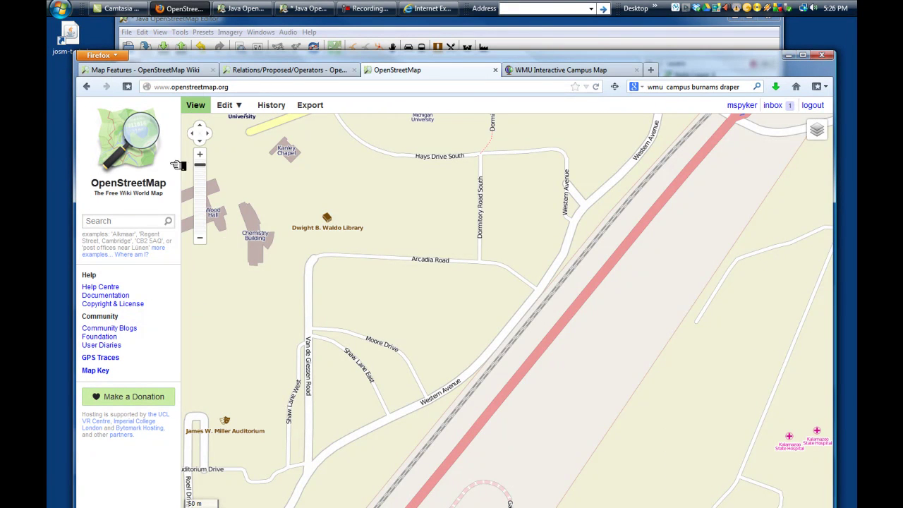
Find the university row in the Map Features wiki's building table, then return to JOSM.
left_click(162, 70)
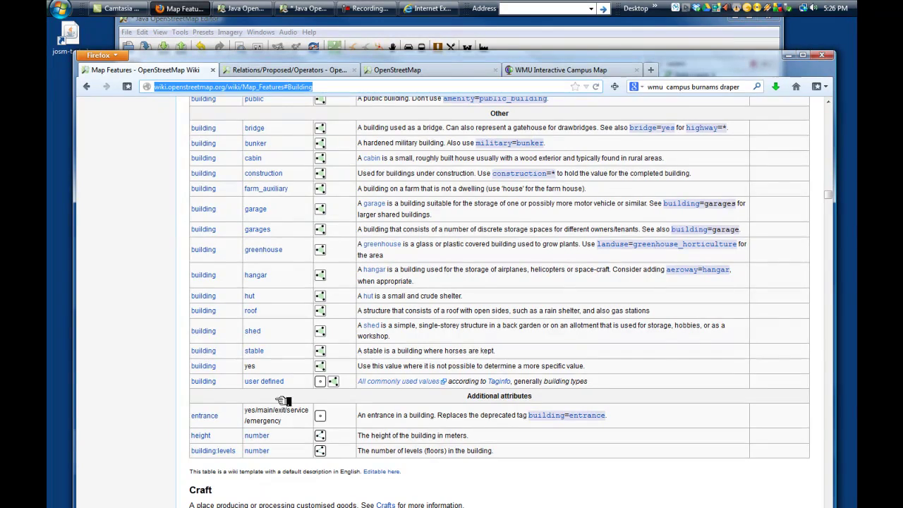
scroll(284, 400, "down", 2)
scroll(284, 401, "up", 6)
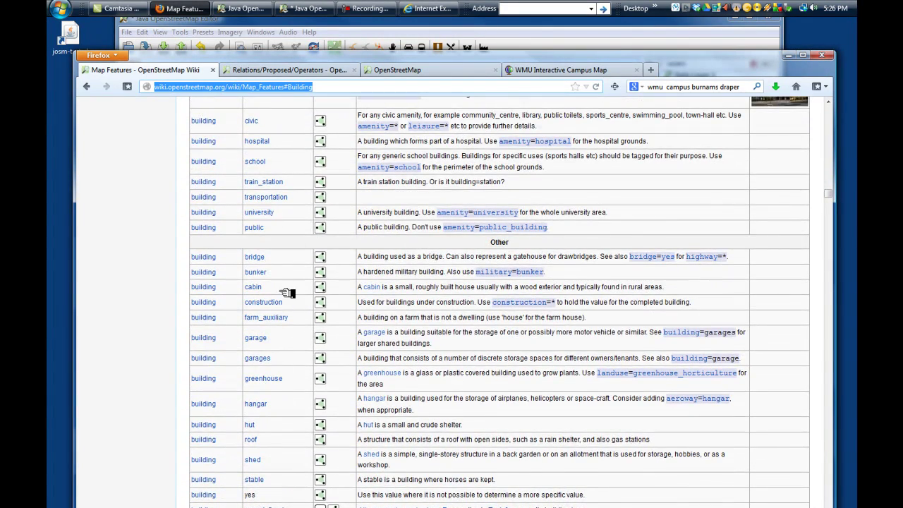
scroll(283, 367, "down", 2)
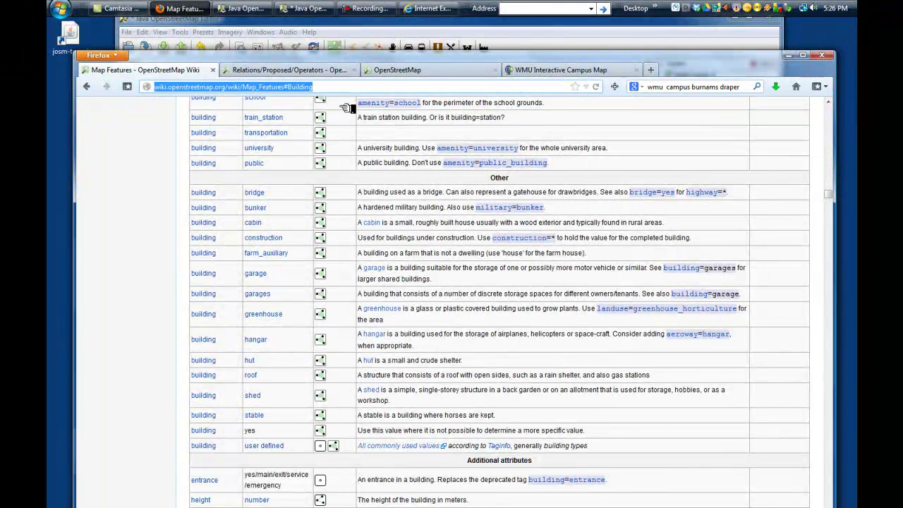
left_click(357, 27)
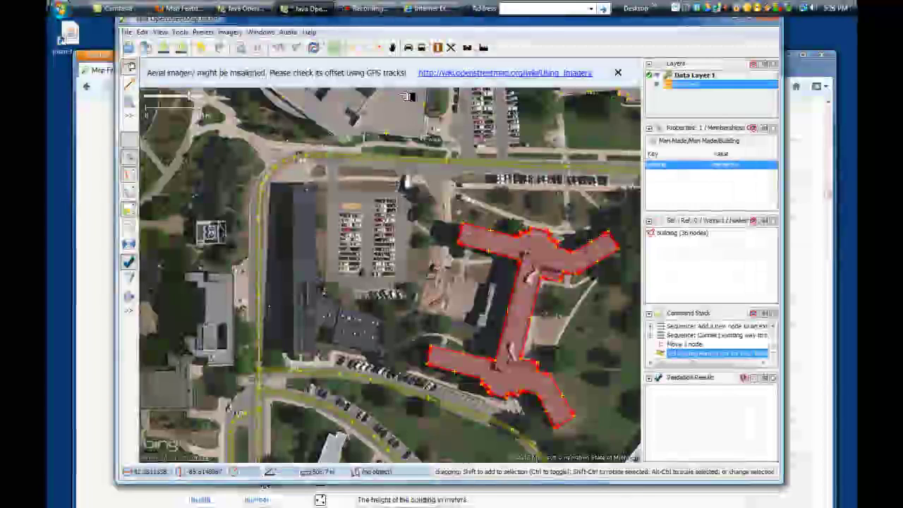
Add operator=Western Michigan University to the building, then switch back to Firefox.
left_click(672, 205)
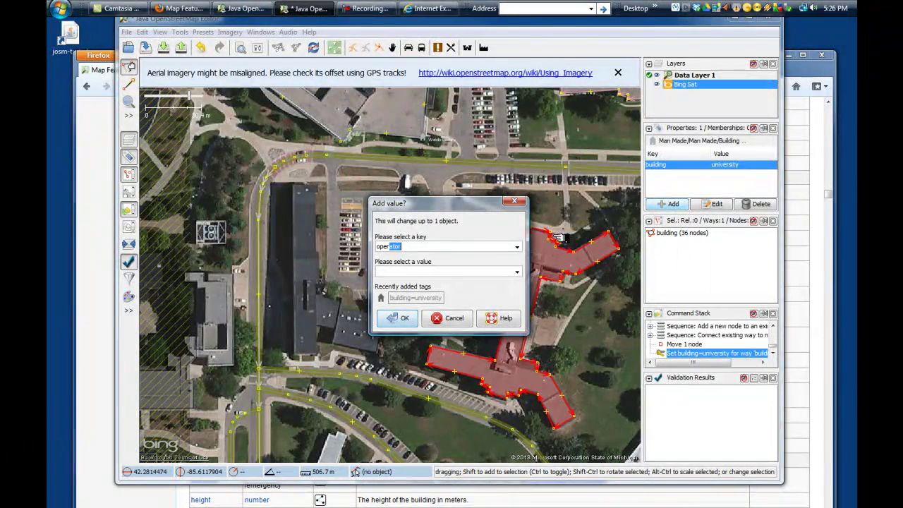
type("Western Michigan University")
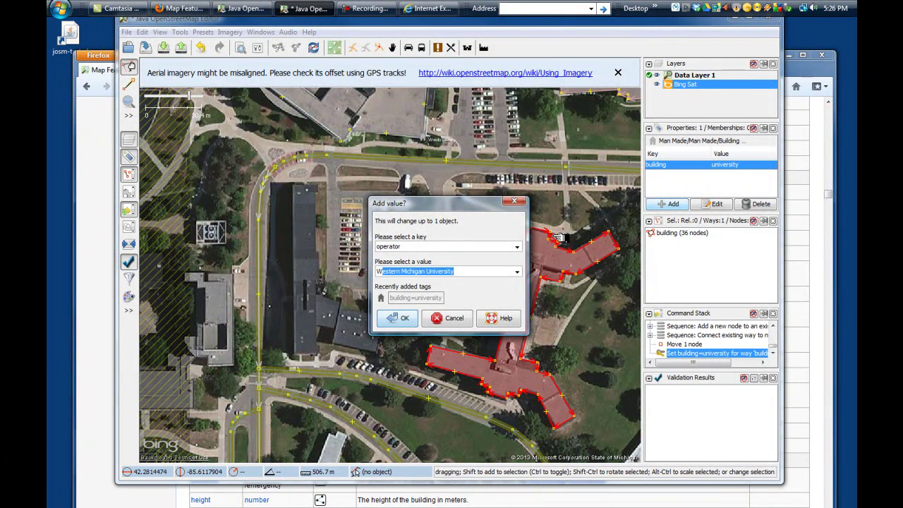
key("Return")
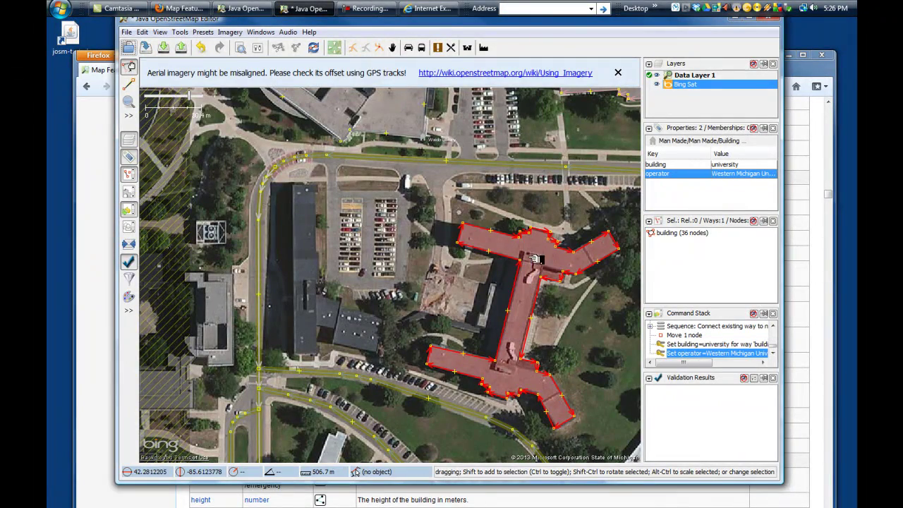
left_click(101, 128)
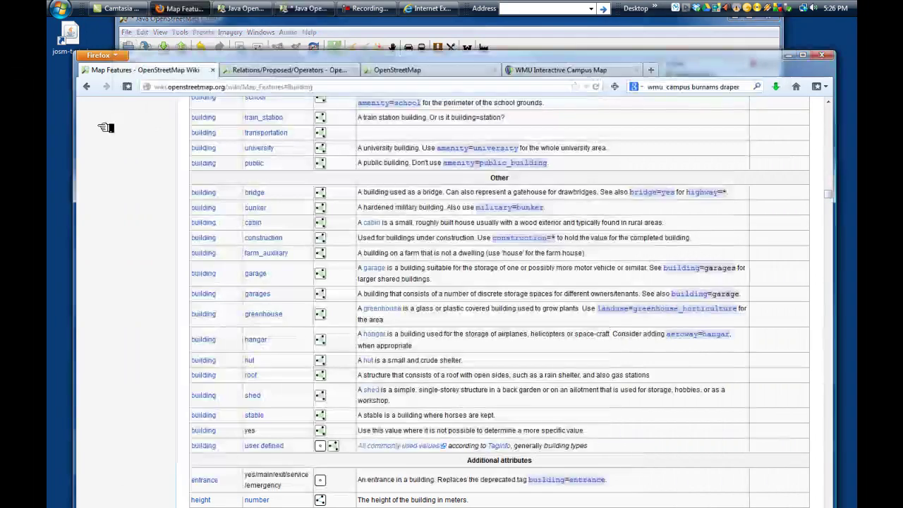
Read the Relations/Proposed/Operators wiki page, then return to JOSM.
left_click(276, 71)
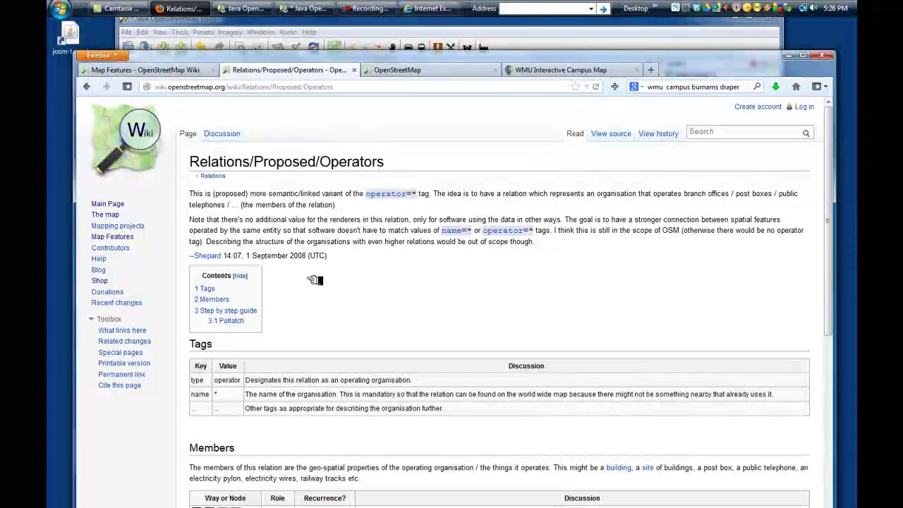
left_click(293, 24)
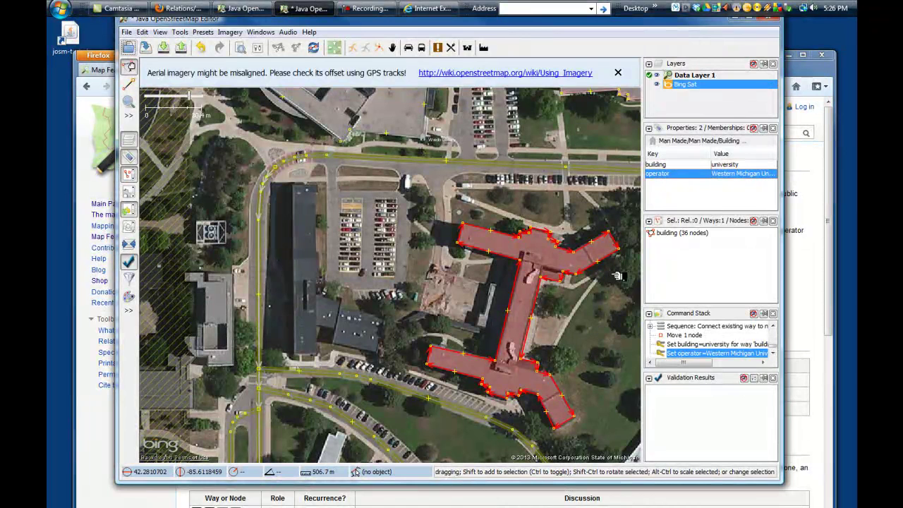
Add the tag name=Burnham Hall, giving the 36-node outline three tags.
left_click(670, 204)
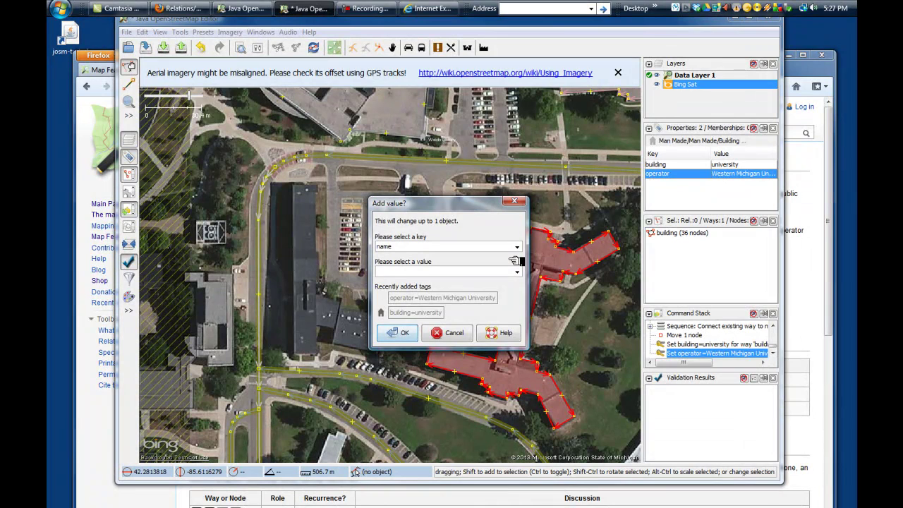
type("Burnham Hall")
left_click(398, 333)
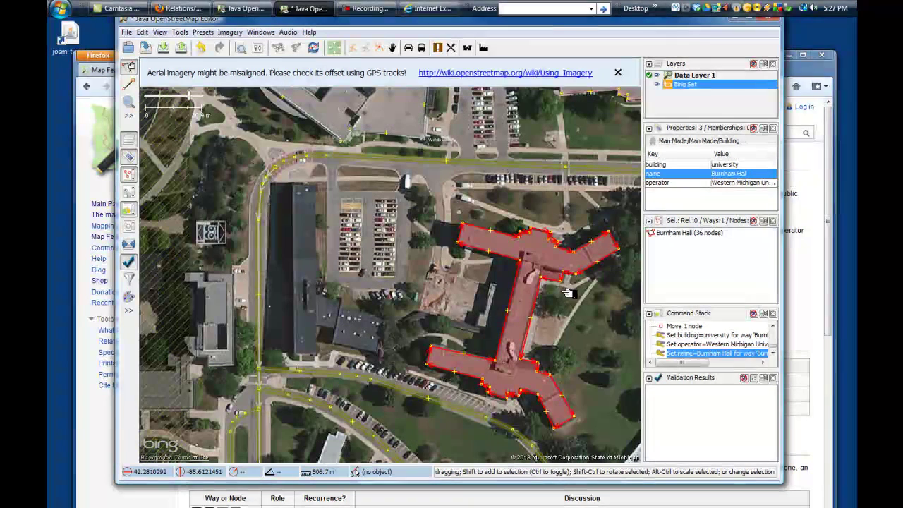
mouse_move(665, 172)
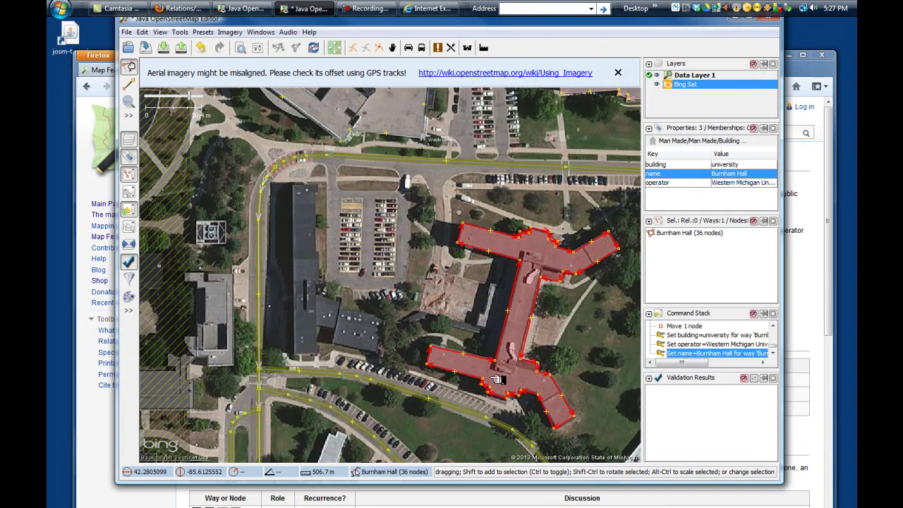
mouse_move(671, 209)
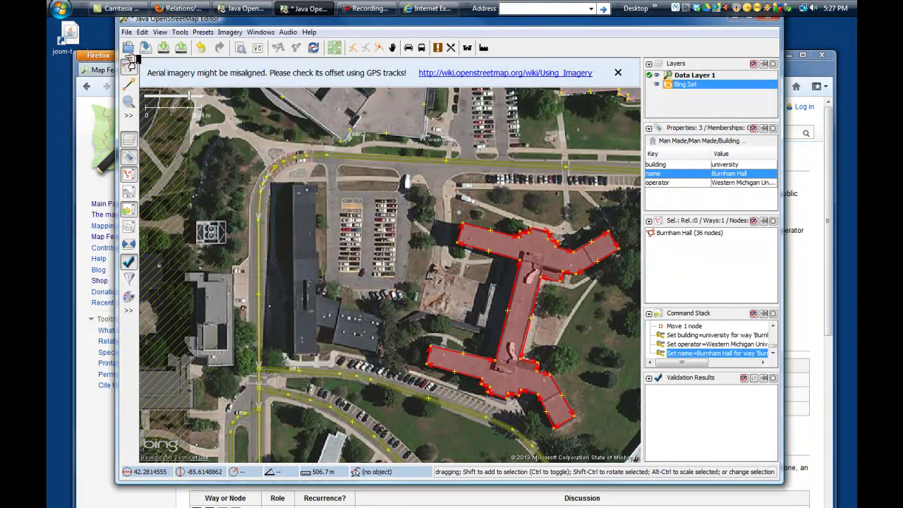
From the File menu, upload the changes with the changeset comment changed from Draper to 'Added Burnham Dorm'.
left_click(137, 32)
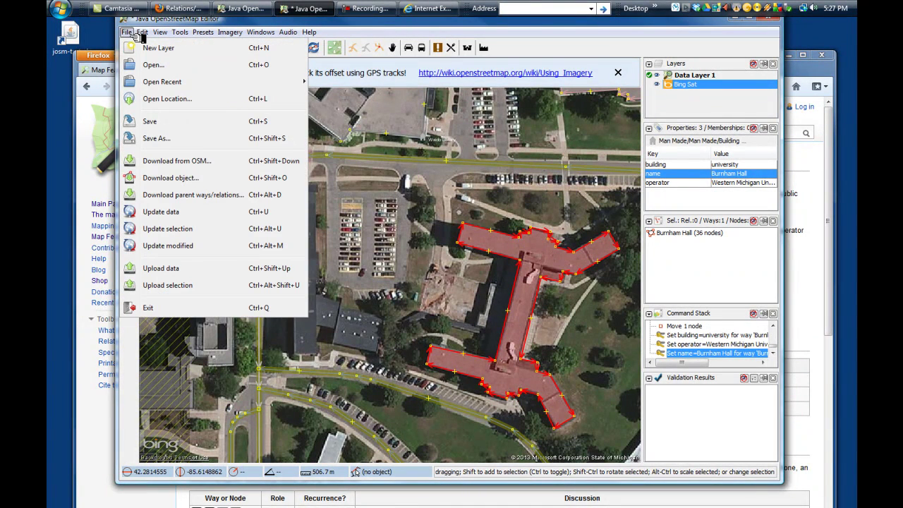
left_click(193, 271)
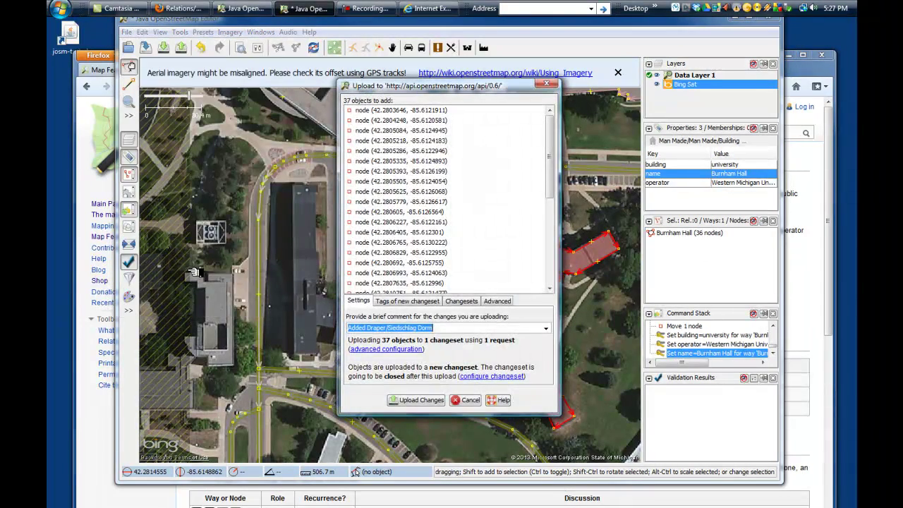
left_click(367, 328)
key("Delete")
key("Delete")
key("Delete")
key("Delete")
key("Delete")
key("Delete")
key("Delete")
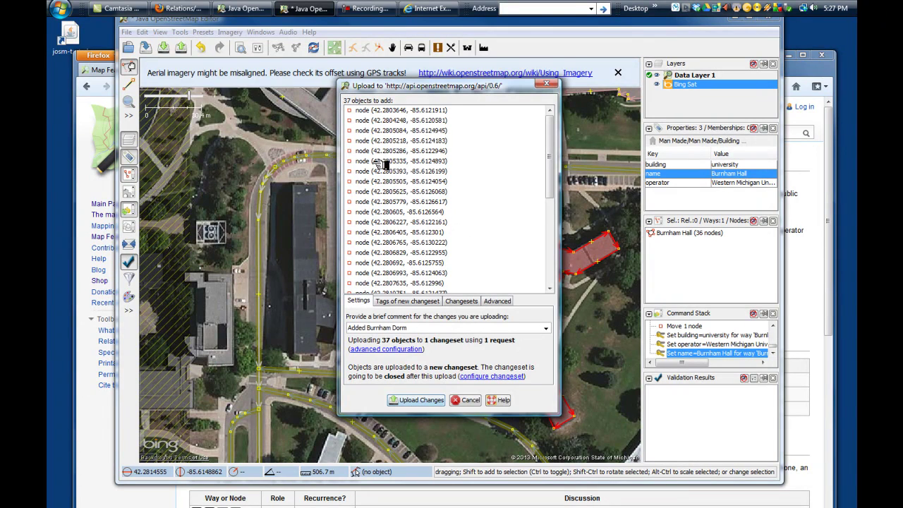
left_click(422, 400)
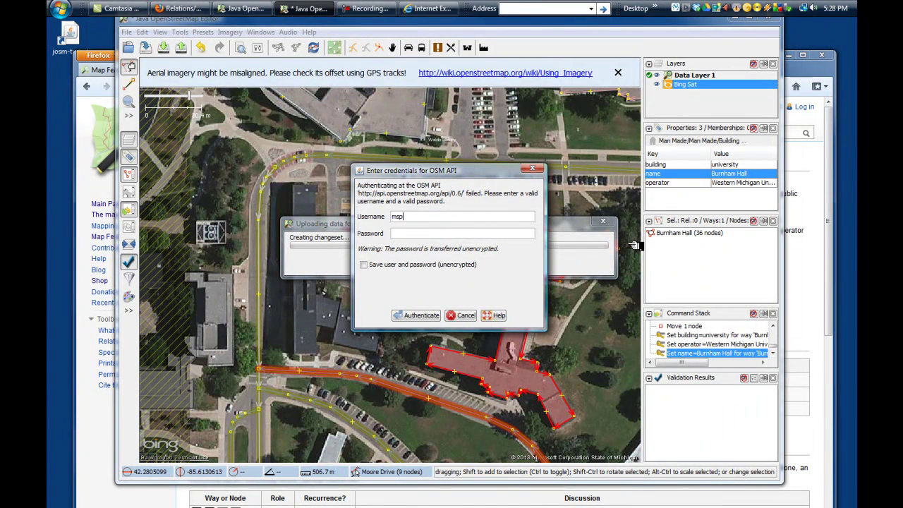
Enter the OSM account password and authenticate so the Burnham Hall upload completes.
key("Tab")
type("s")
left_click(417, 315)
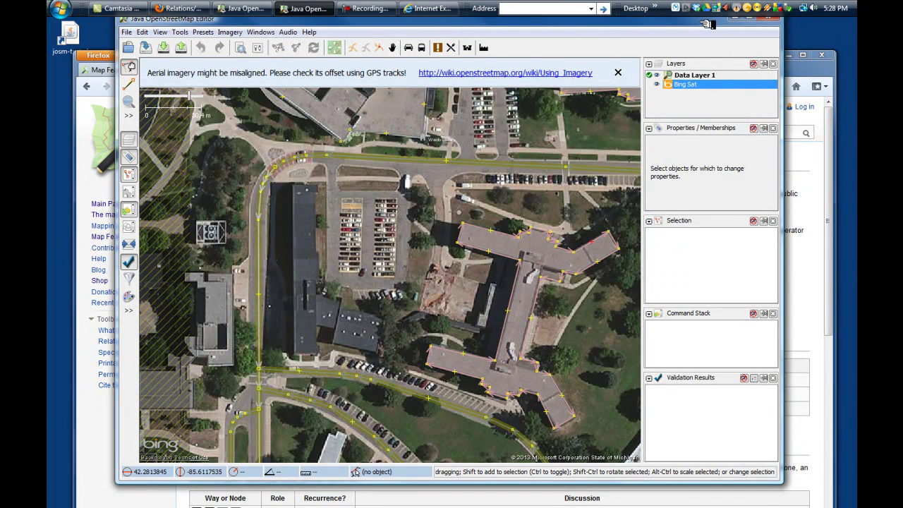
left_click_drag(705, 25, 695, 46)
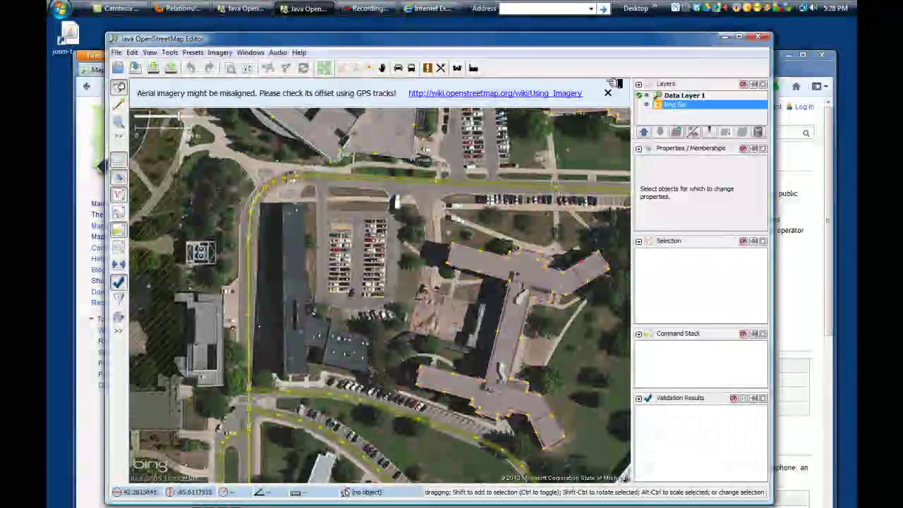